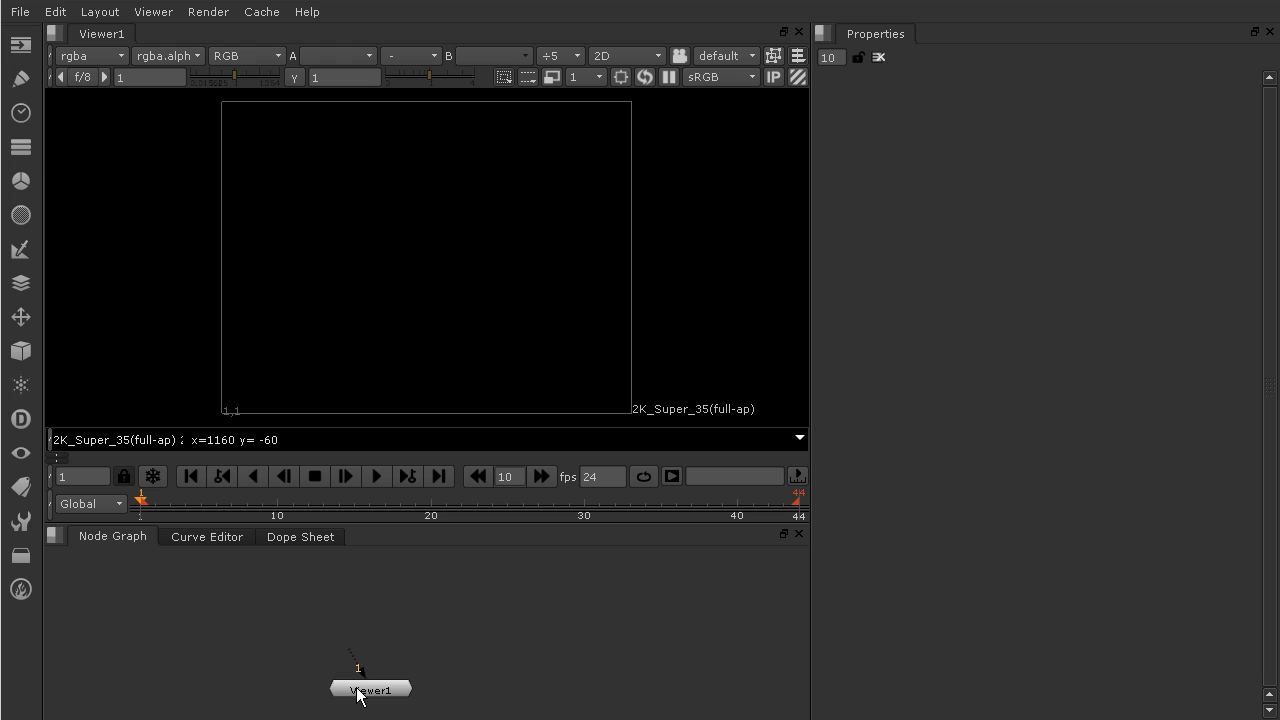
Import the 1_point_zombie_track image sequence from the Reference Files folder into the node graph and connect Viewer1 to it
left_click_drag(370, 689, 472, 691)
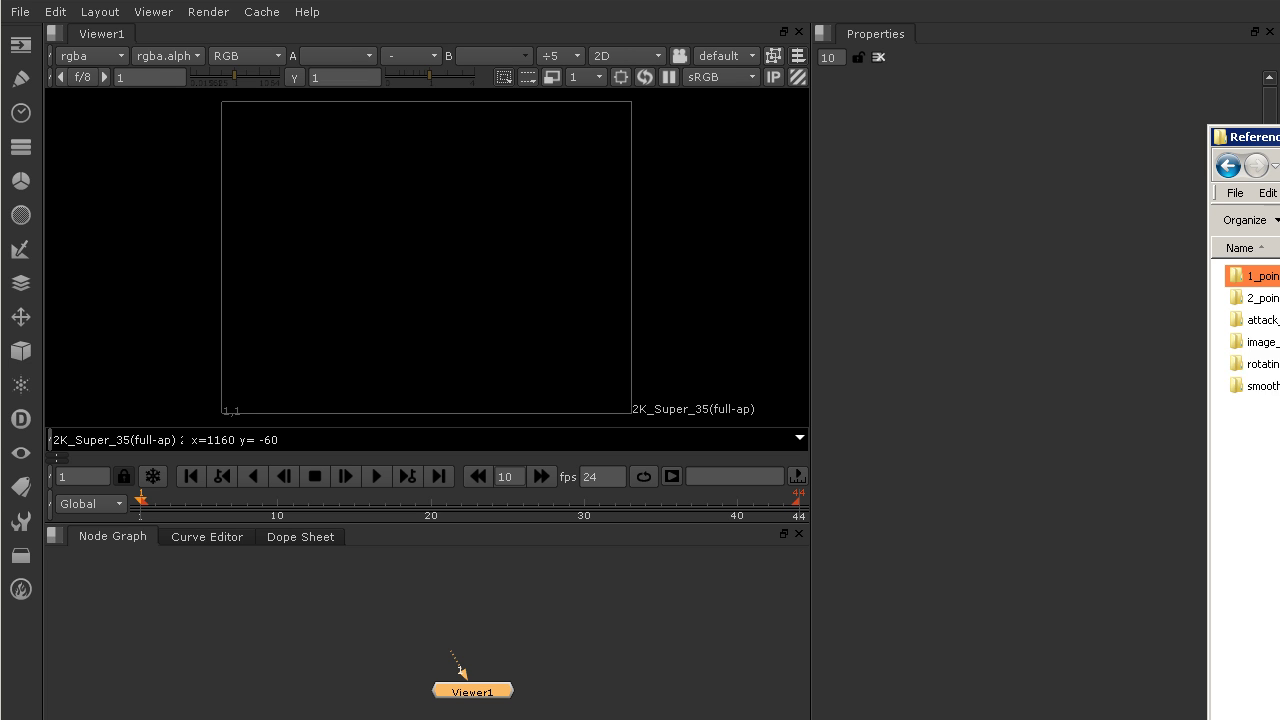
left_click_drag(1279, 62, 967, 86)
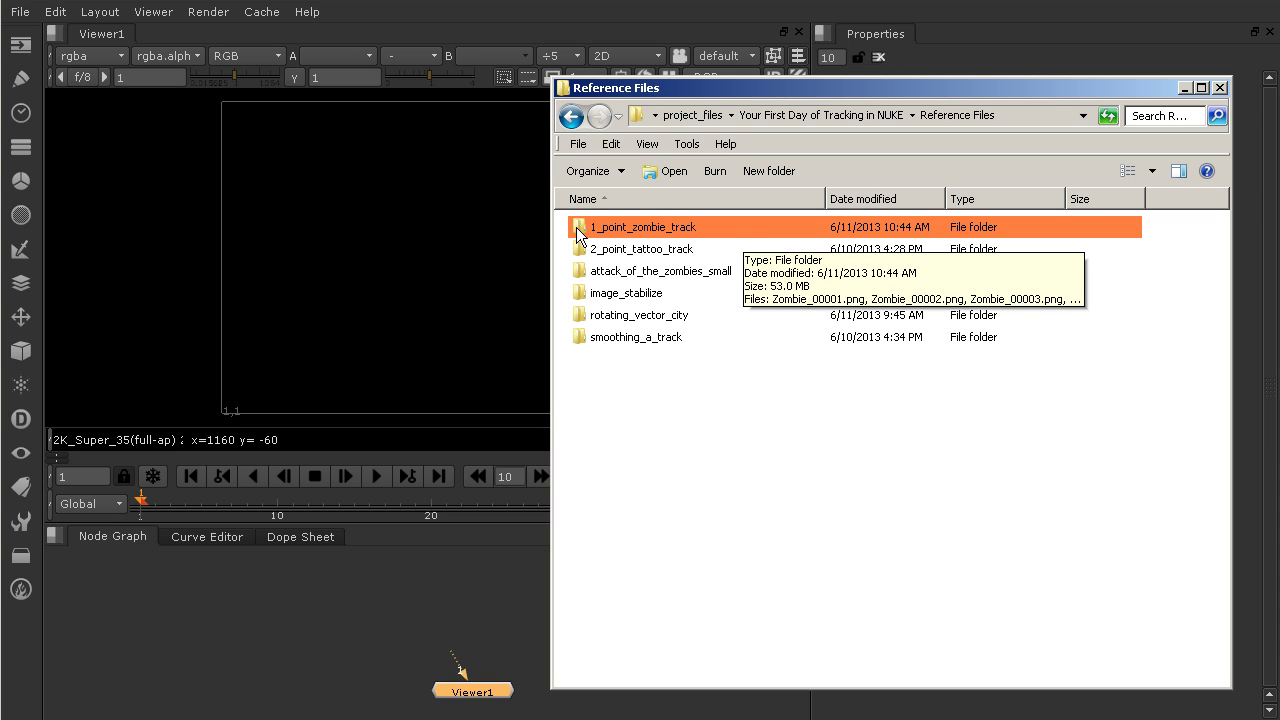
left_click_drag(641, 237, 345, 596)
left_click_drag(780, 88, 1279, 99)
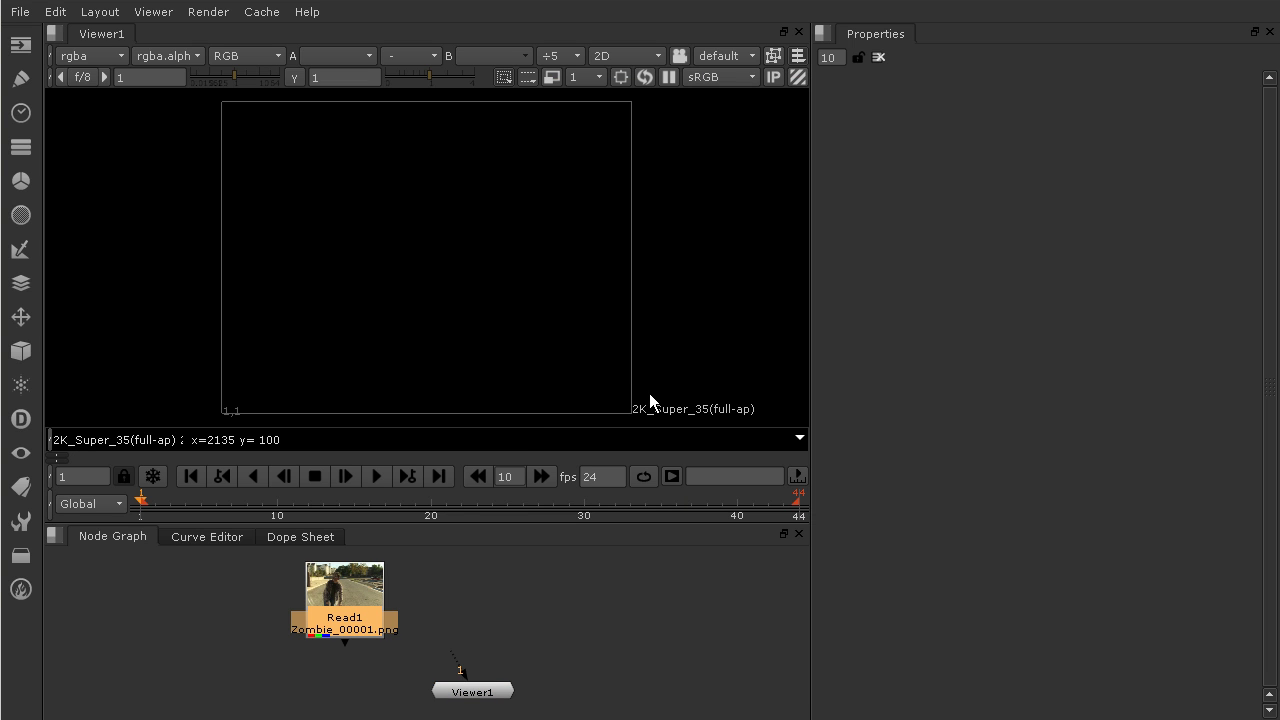
left_click_drag(470, 694, 356, 608)
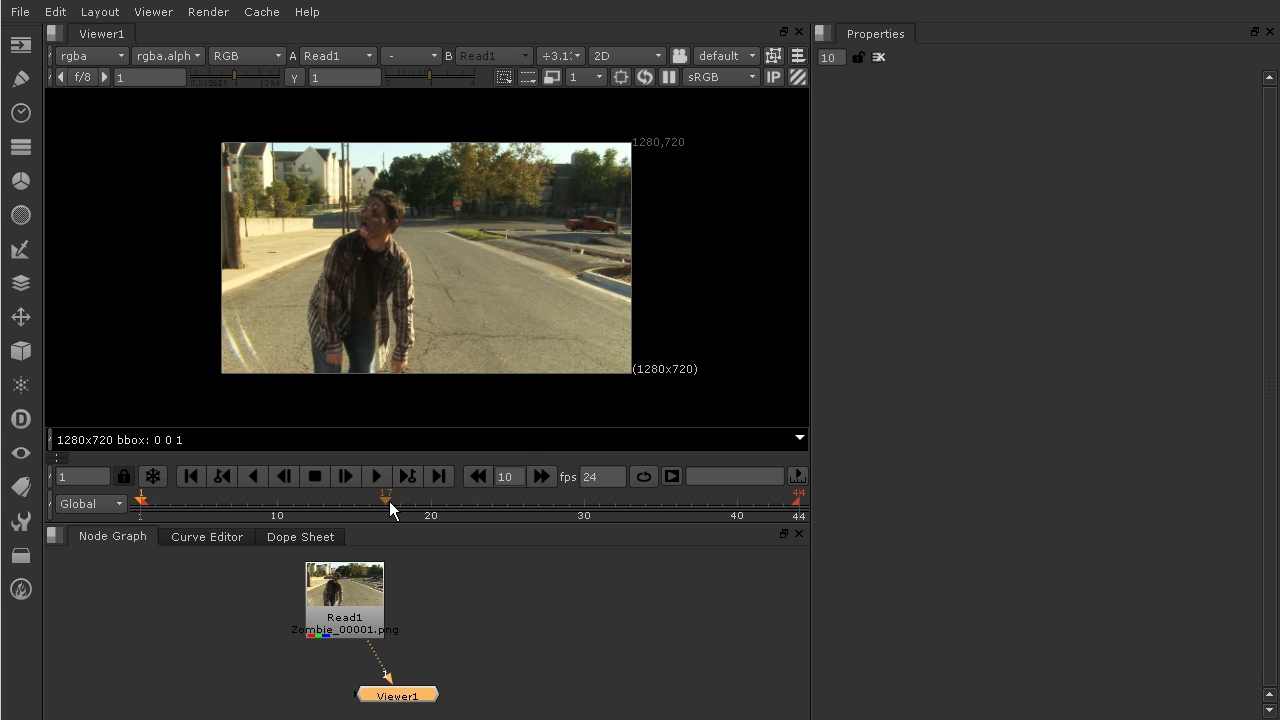
Play the zombie footage to review the motion, stop playback, and go back to frame 3
left_click(381, 474)
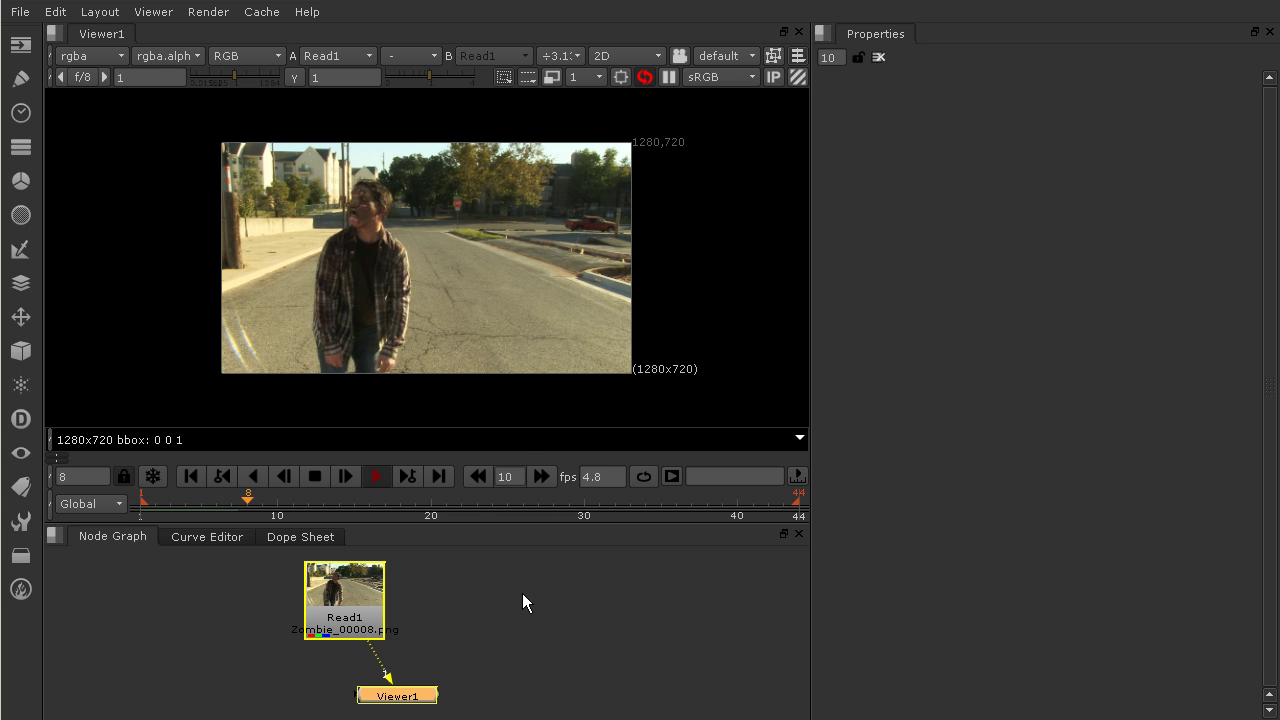
left_click(522, 593)
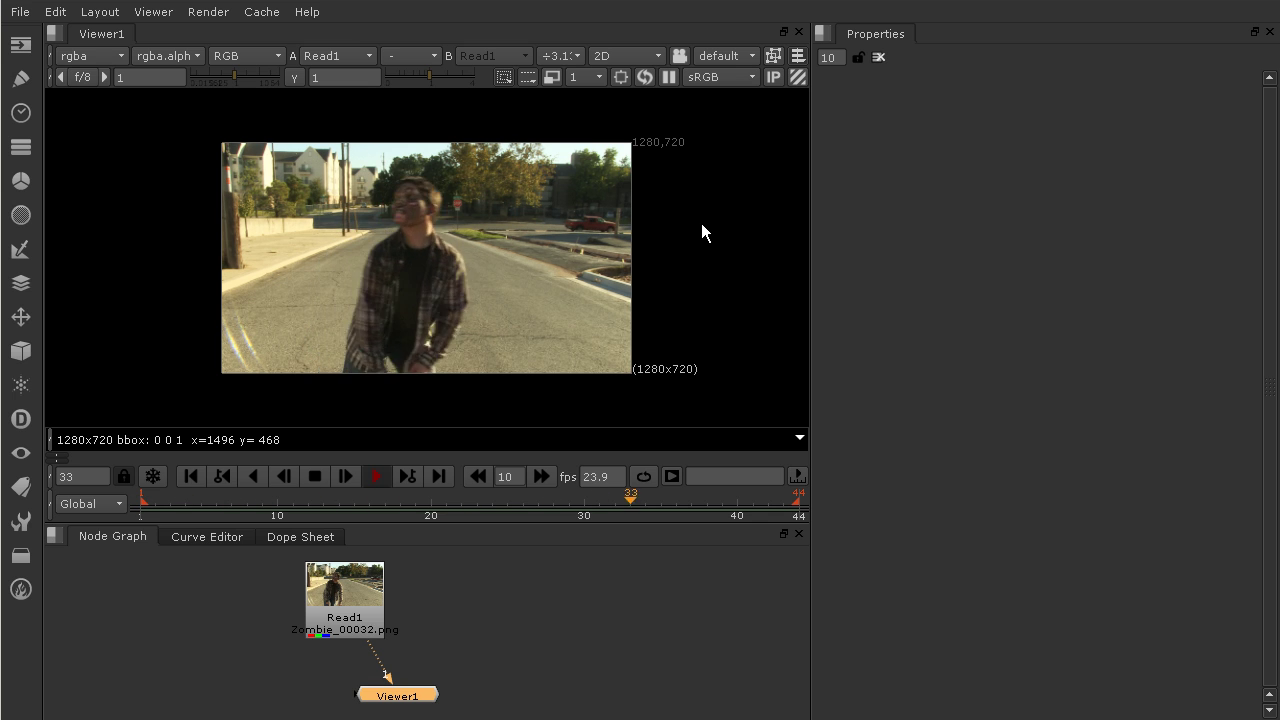
left_click(316, 476)
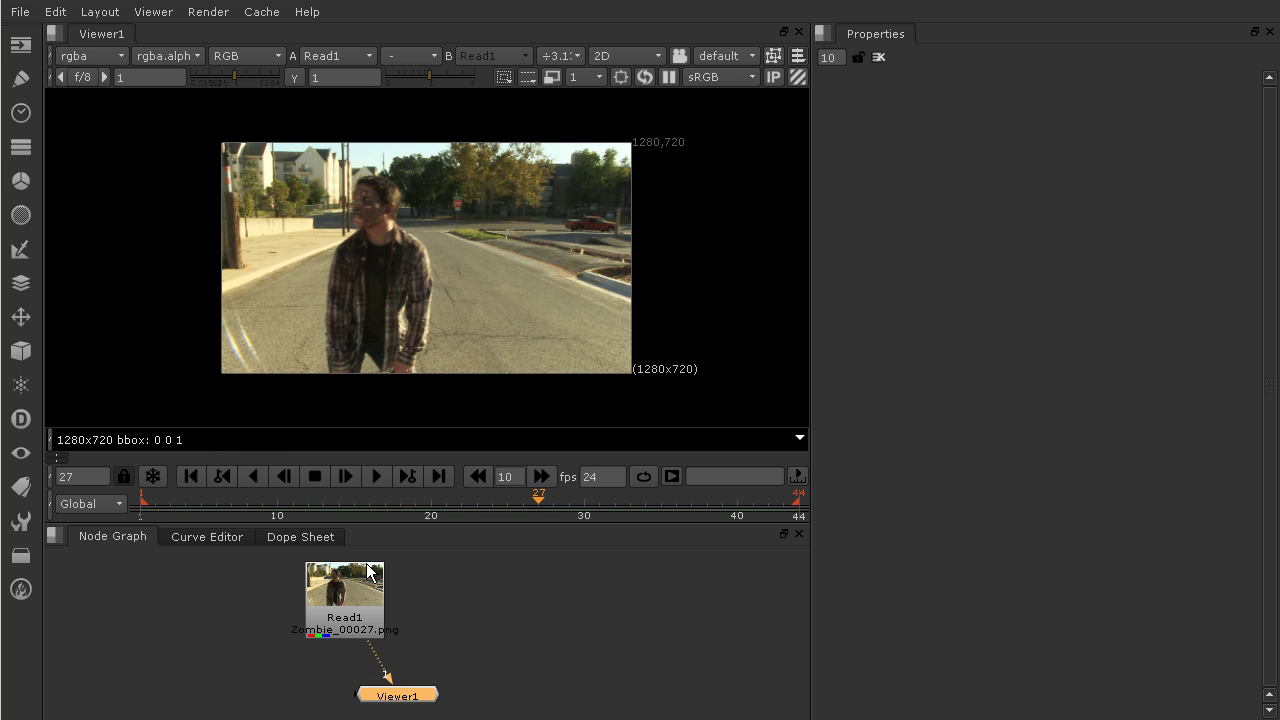
left_click_drag(358, 505, 169, 495)
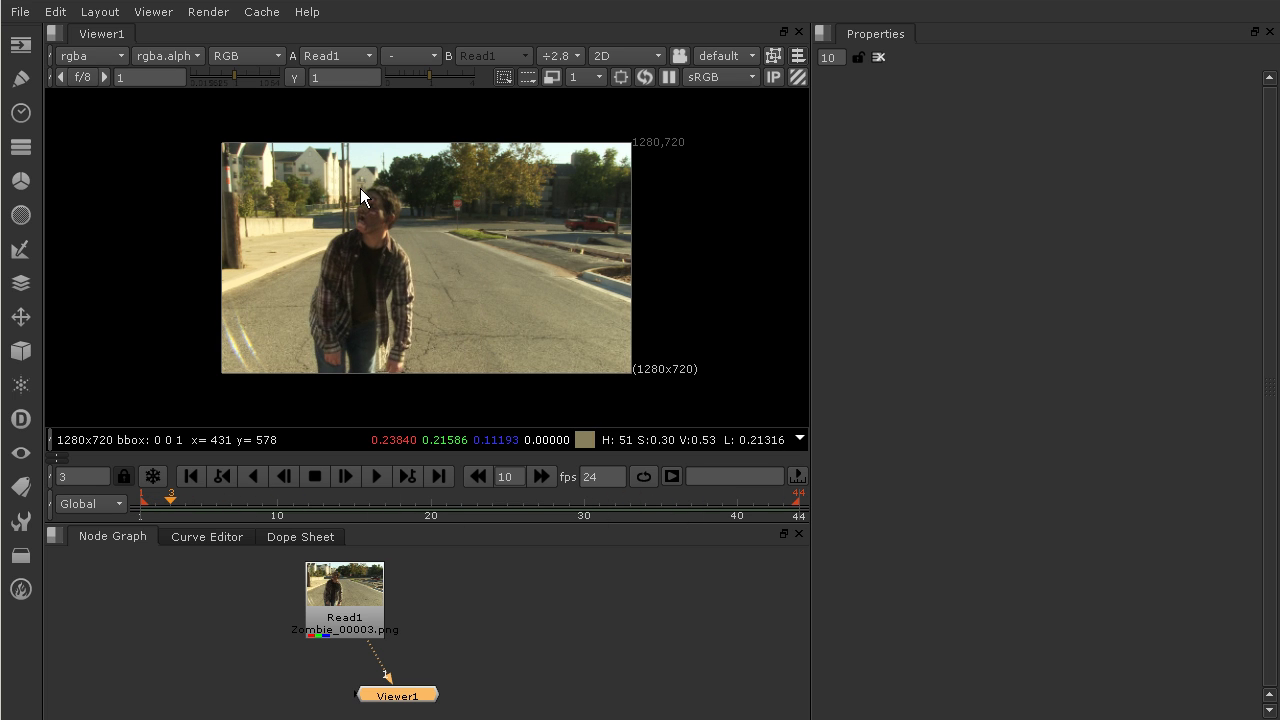
Examine the zombie's face close up across frames 1 to 44 for a trackable feature, ending at frame 1
scroll(360, 188, "up", 3)
scroll(535, 246, "up", 2)
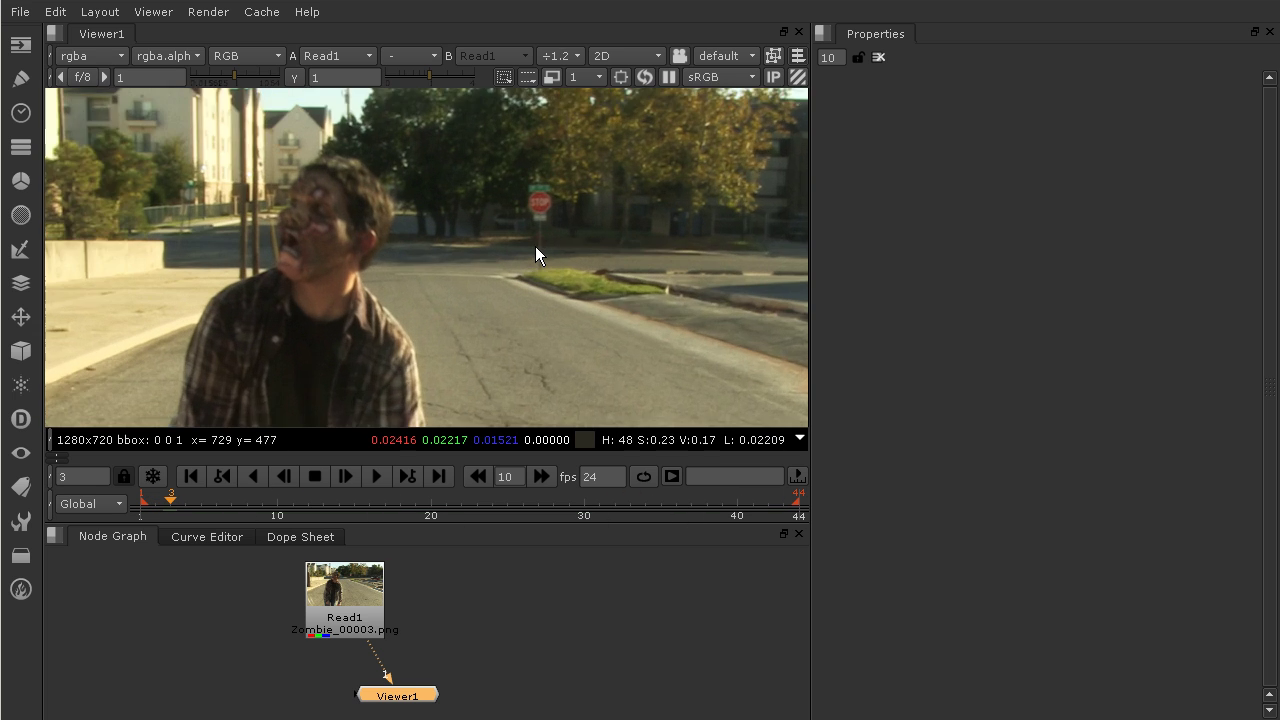
scroll(535, 246, "up", 1)
mouse_move(149, 509)
left_mouse_down()
mouse_move(600, 509)
mouse_move(123, 511)
mouse_move(738, 511)
mouse_move(146, 507)
left_mouse_up()
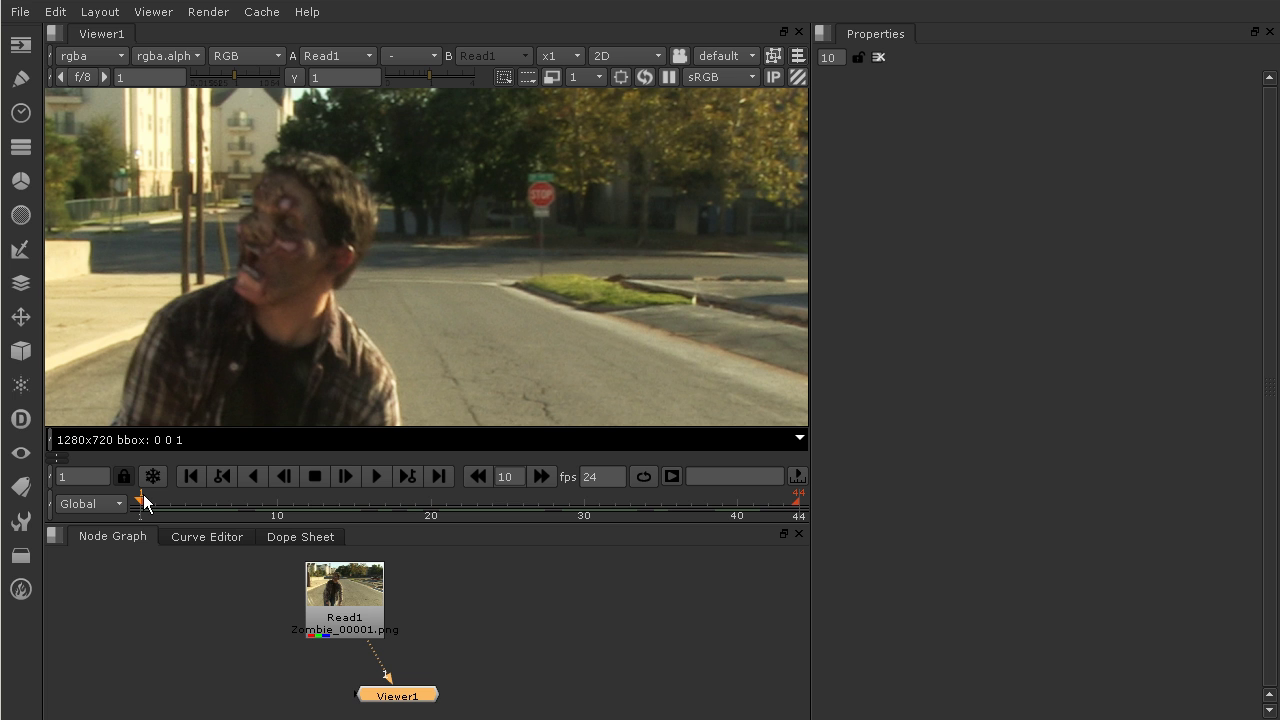
left_click_drag(141, 507, 312, 517)
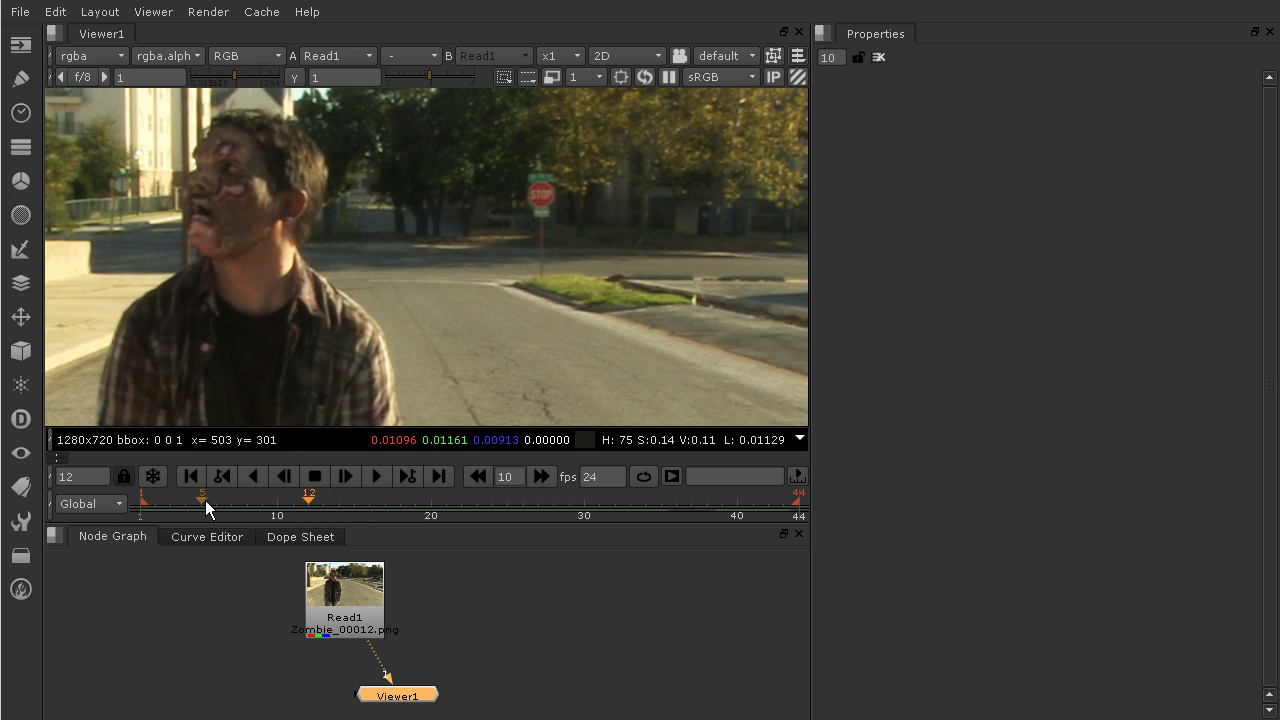
left_click(168, 508)
left_click_drag(168, 508, 798, 579)
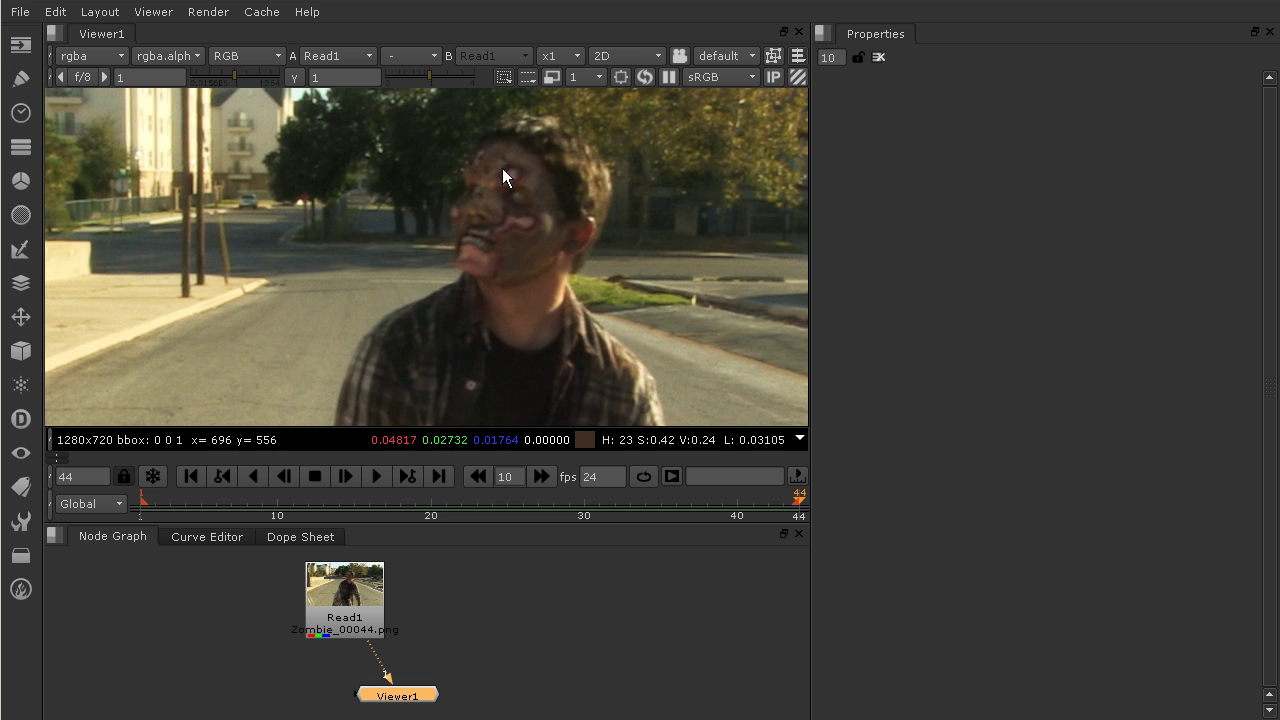
left_click_drag(797, 500, 674, 538)
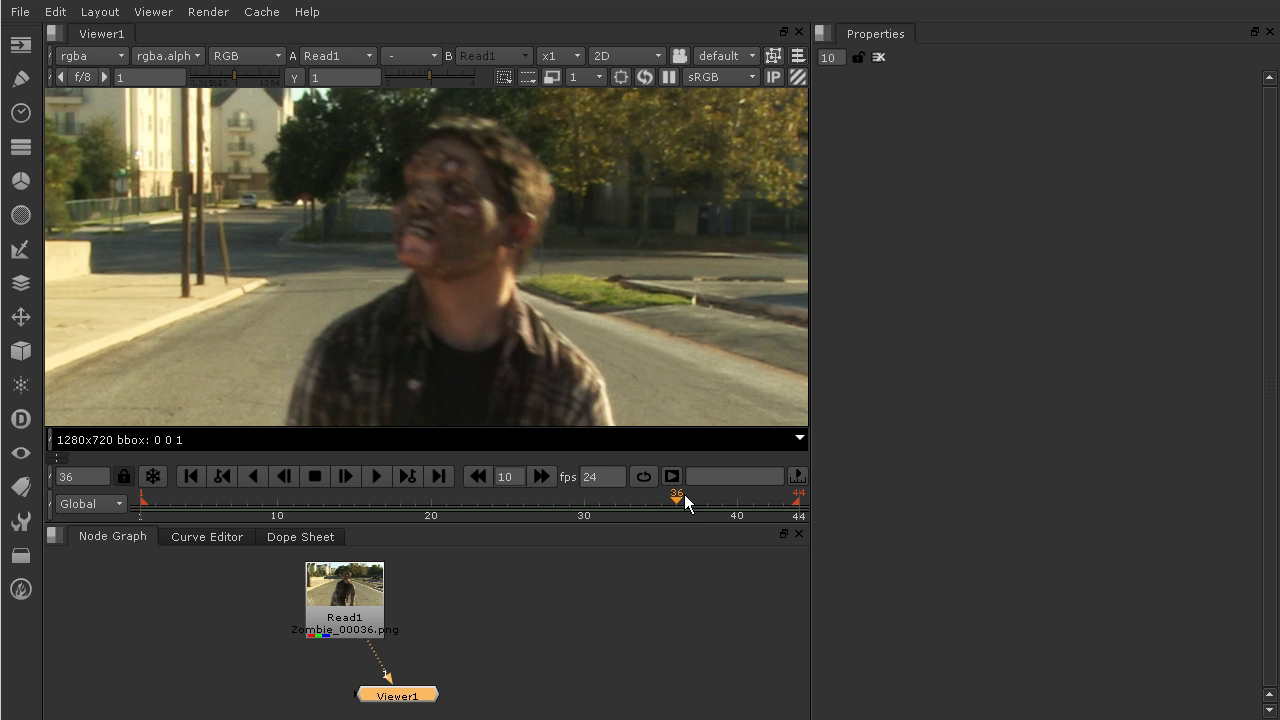
left_click_drag(682, 500, 387, 513)
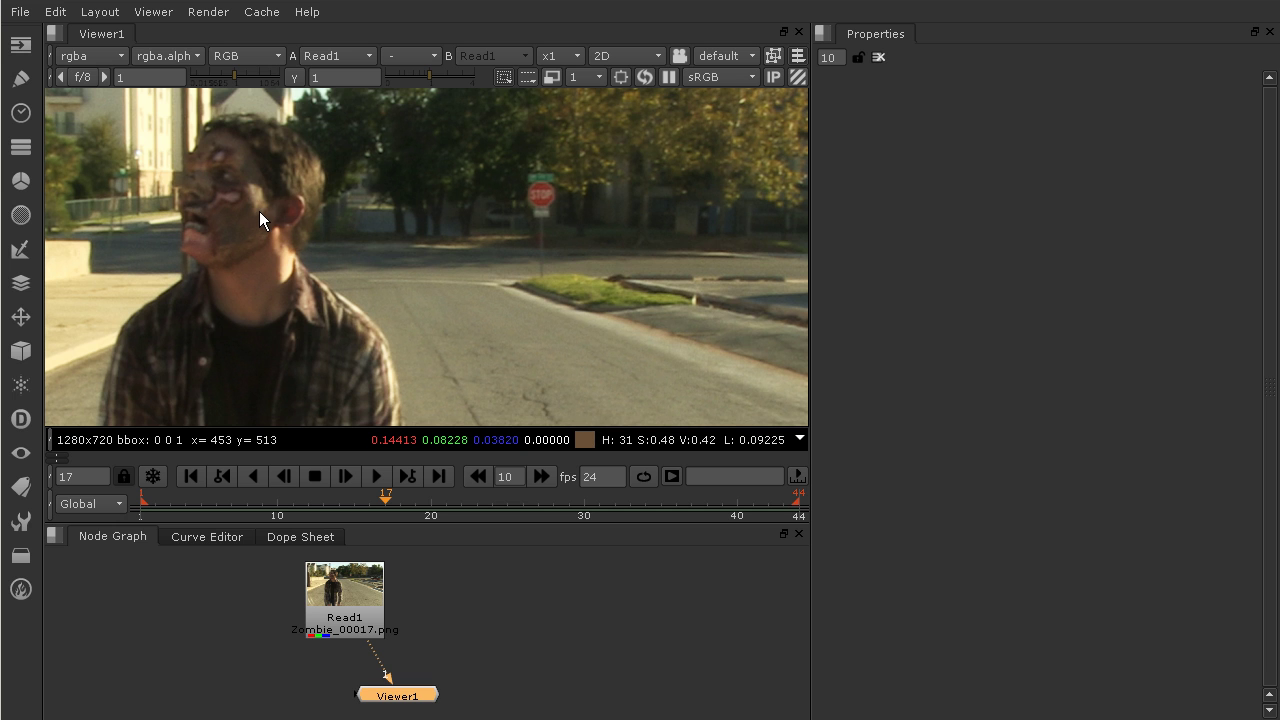
left_click_drag(386, 500, 477, 508)
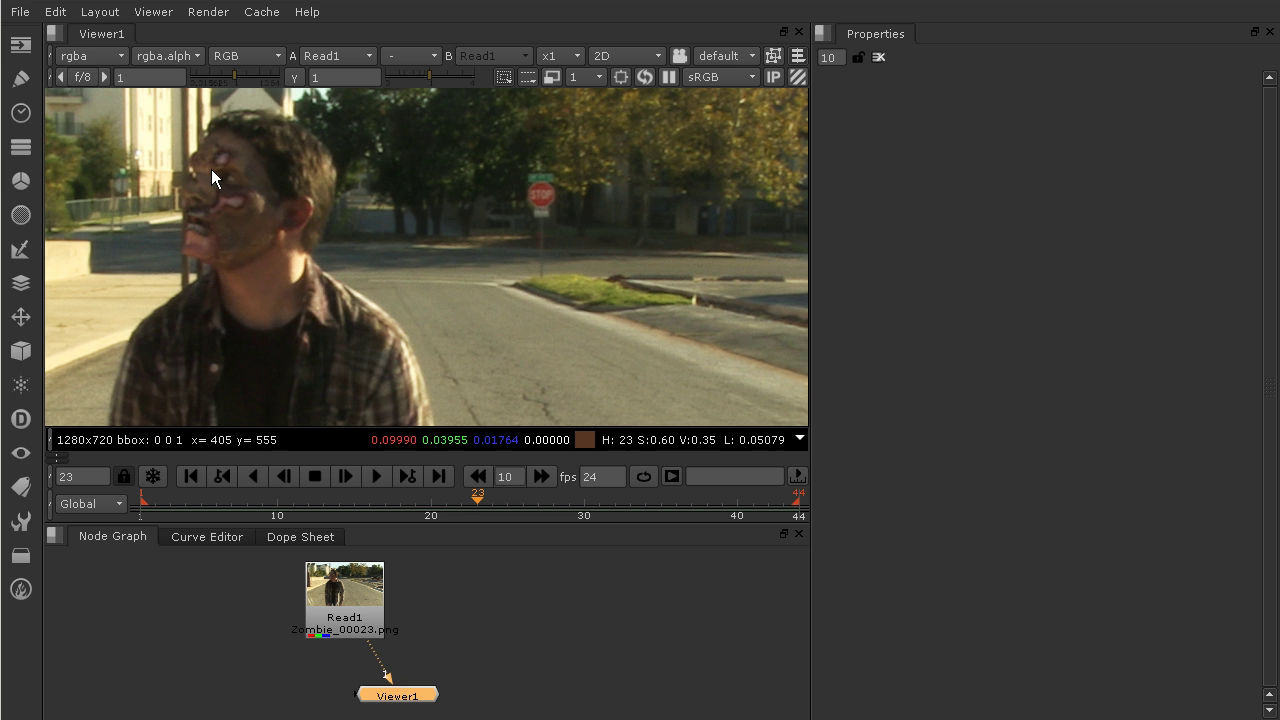
left_click_drag(469, 503, 792, 518)
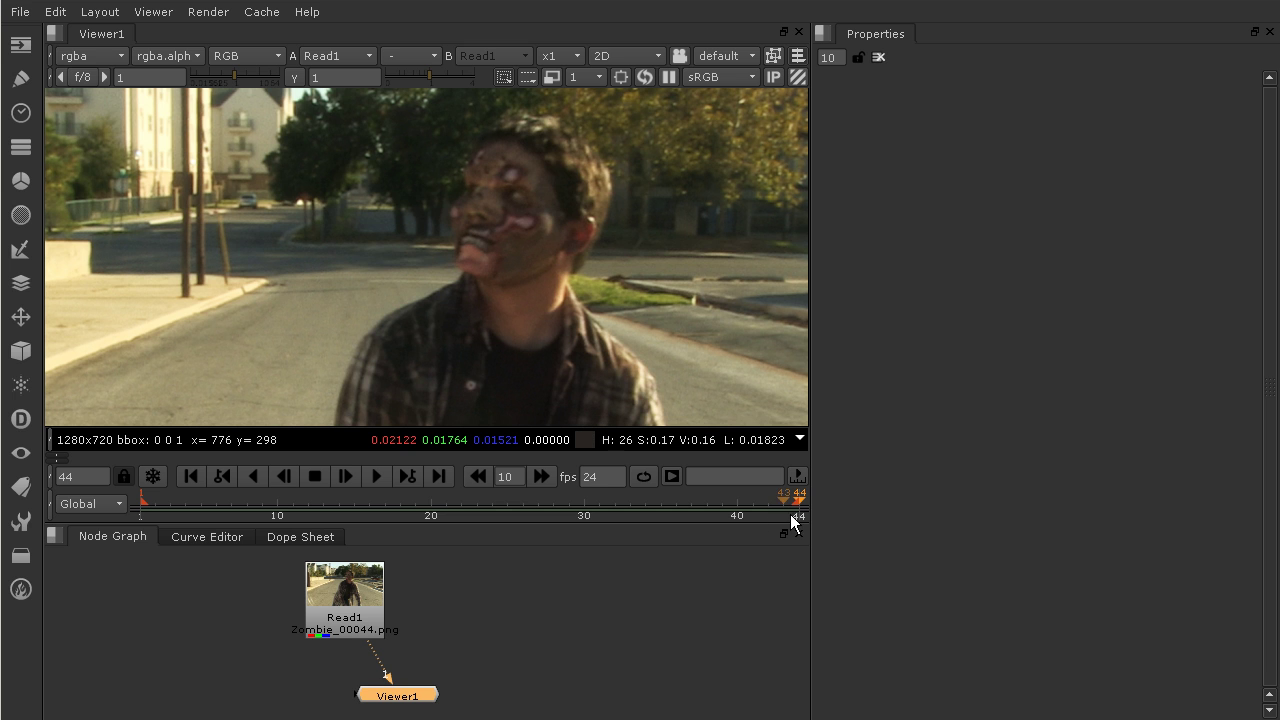
left_click_drag(797, 512, 145, 509)
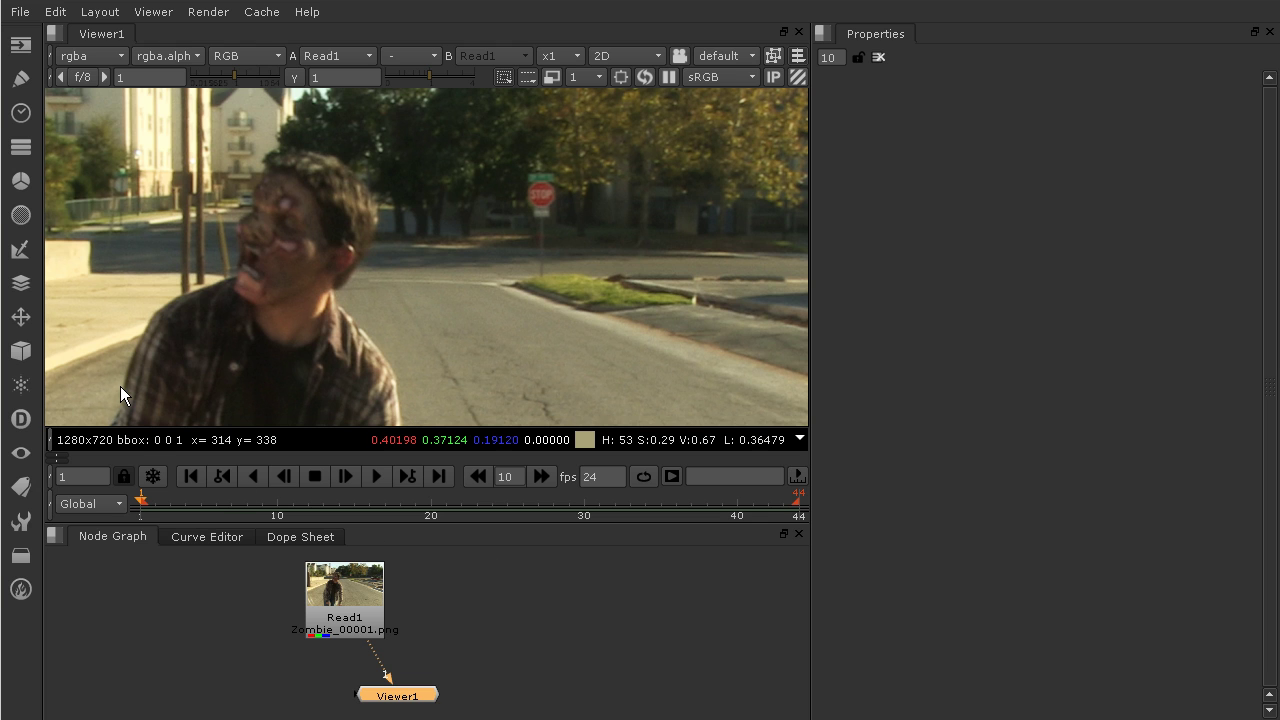
Create a Tracker node in the node graph
left_click(20, 318)
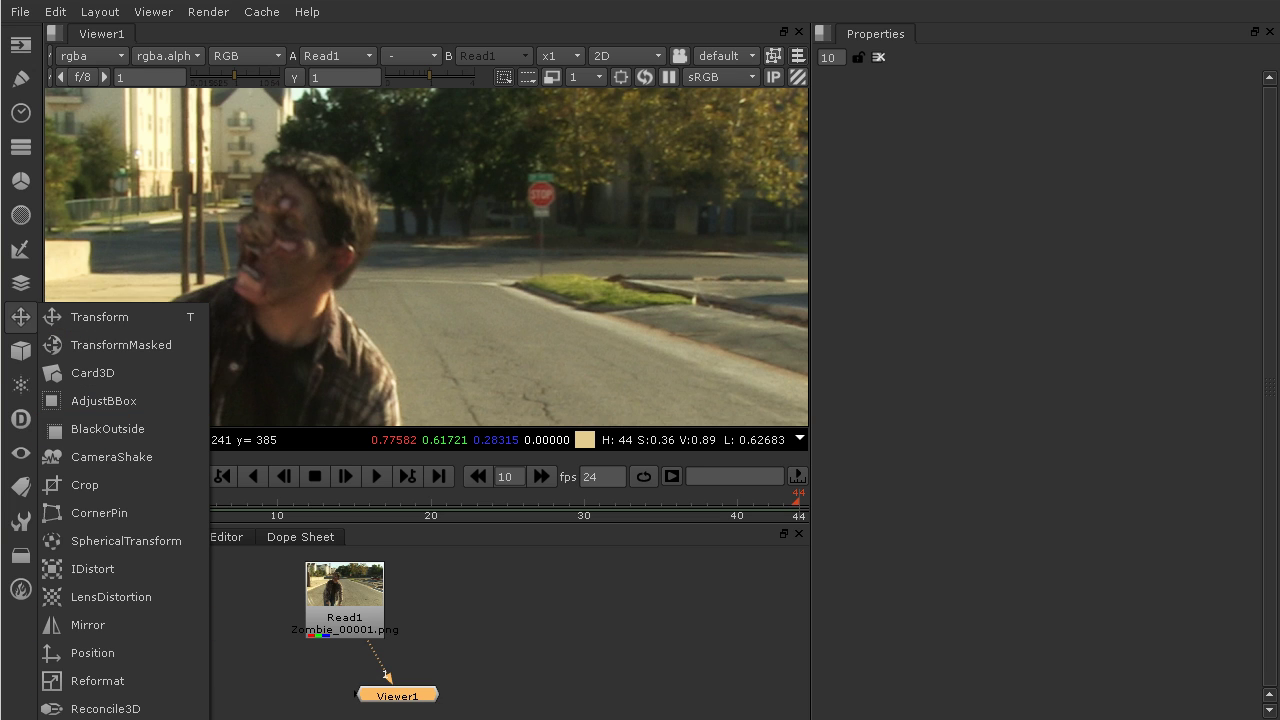
left_click(250, 700)
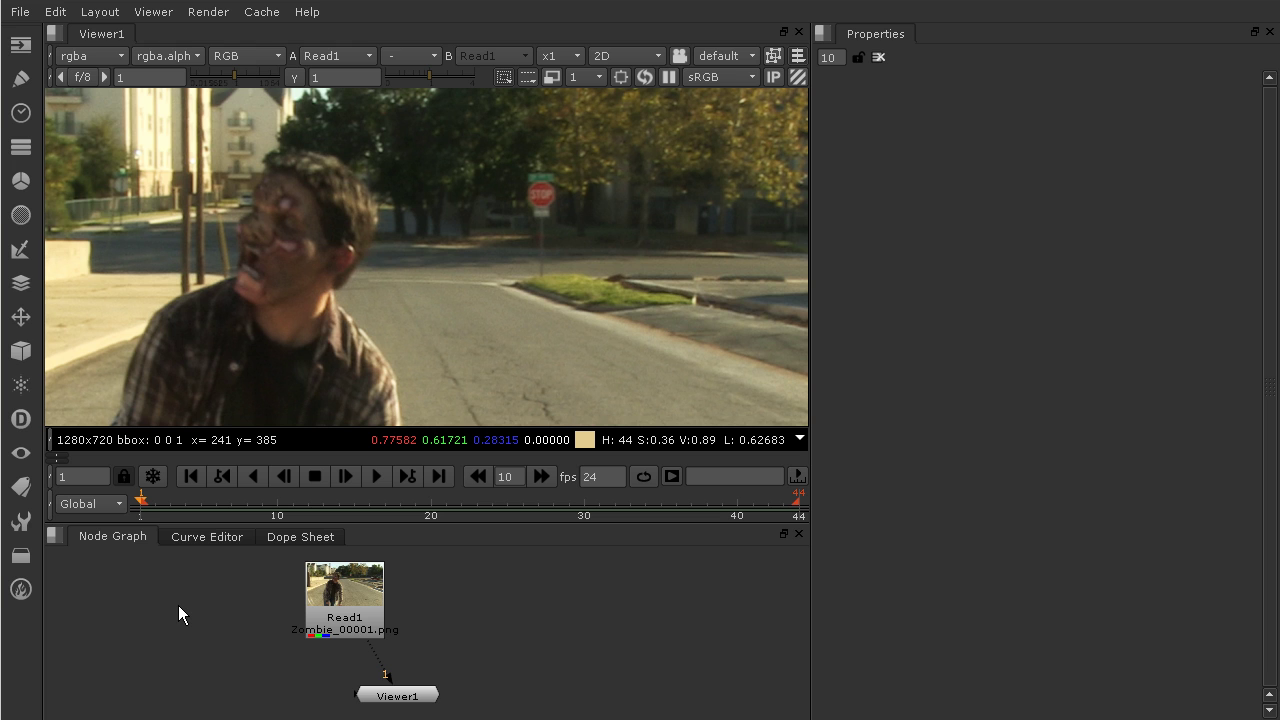
key("Tab")
type("track")
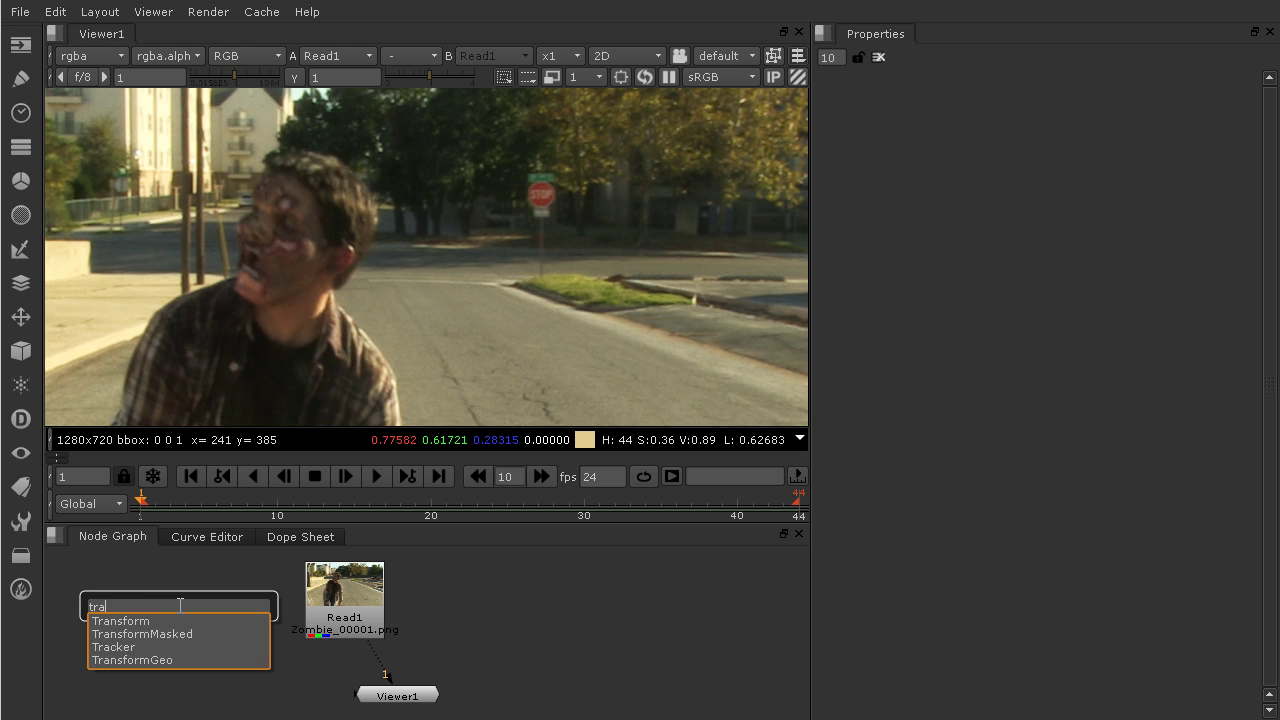
left_click(106, 619)
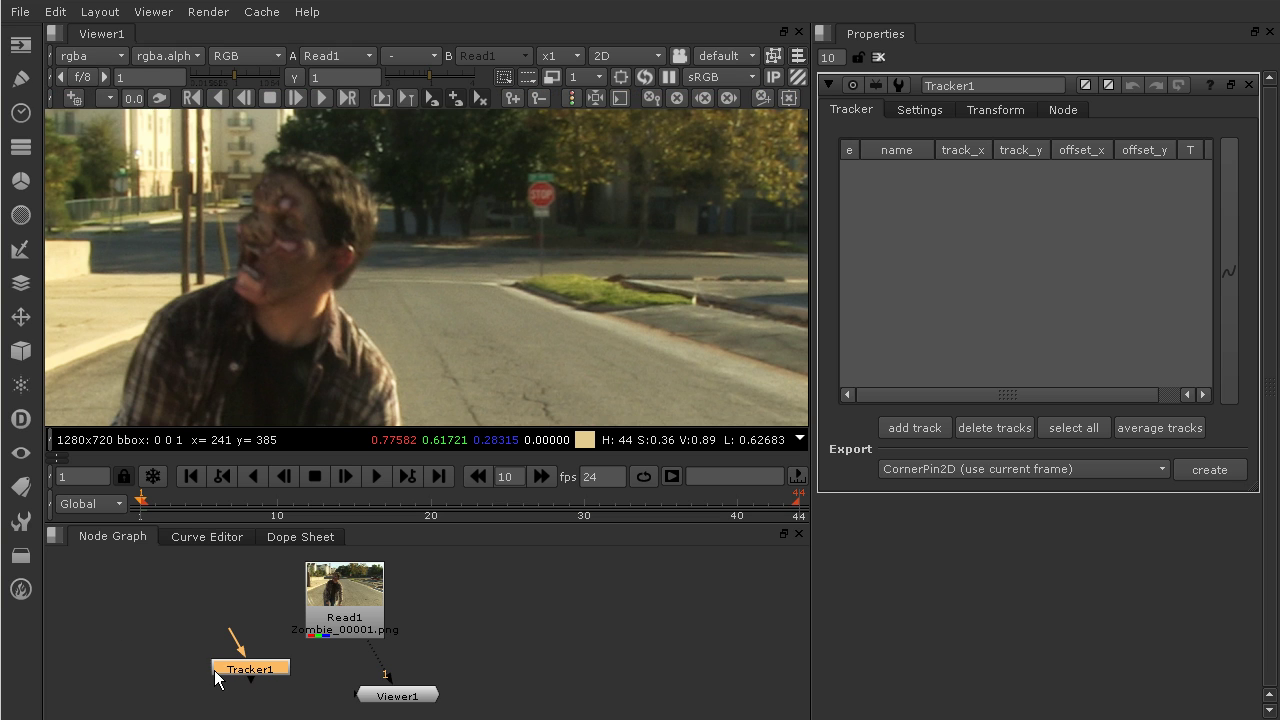
Connect Tracker1's input to Read1 and insert the tracker between Read1 and Viewer1
left_click_drag(388, 700, 335, 703)
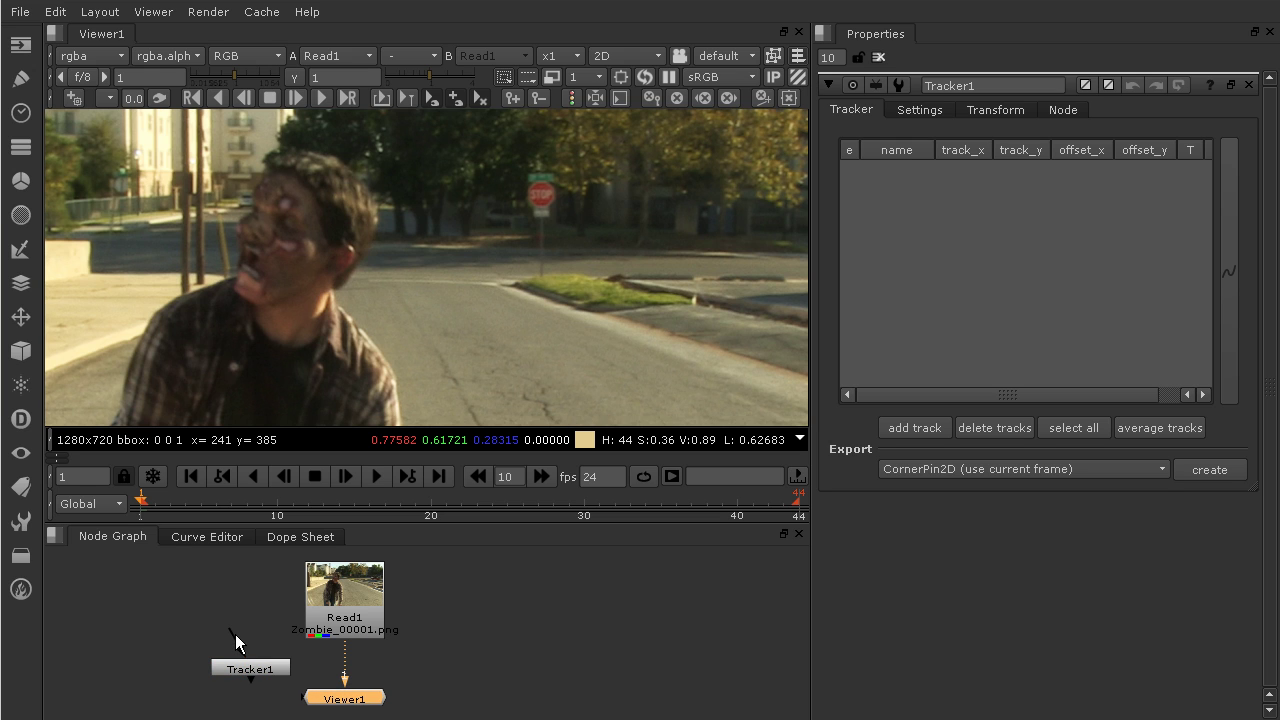
left_click_drag(233, 642, 336, 612)
left_click_drag(244, 672, 340, 663)
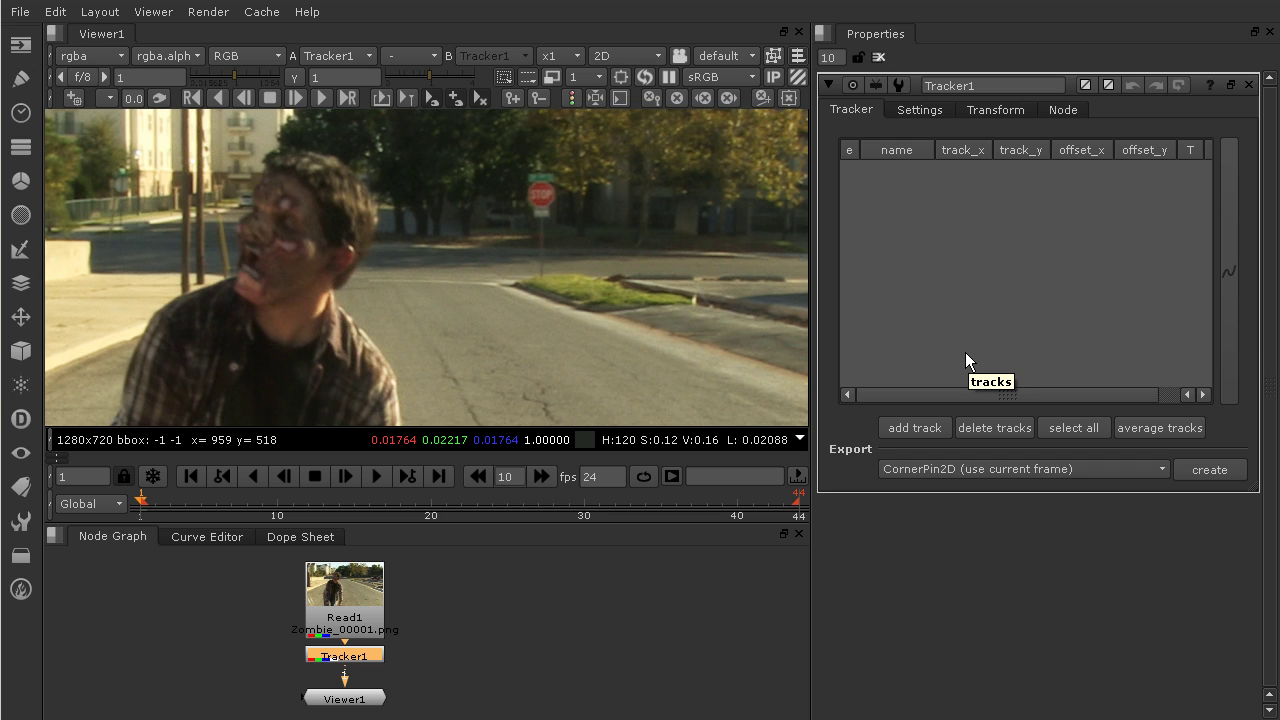
Add a track to Tracker1, then narrow its inner pattern box and slightly widen its outer search box
left_click(909, 430)
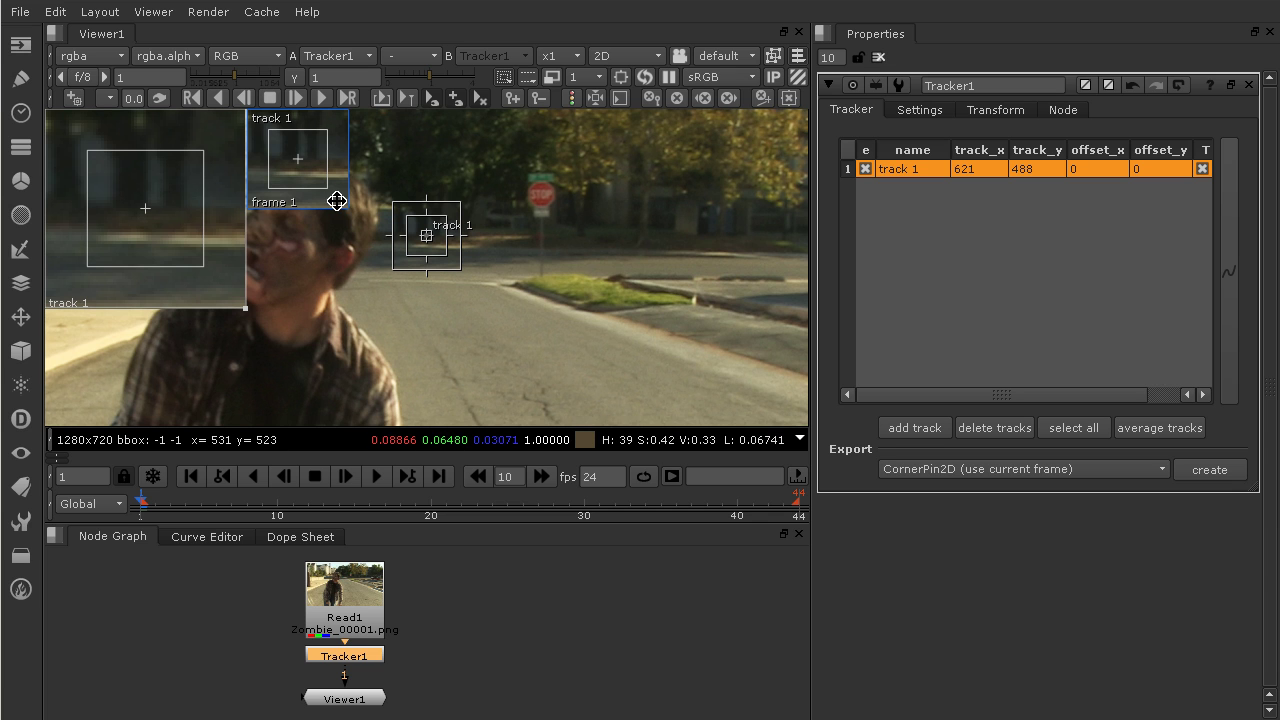
scroll(377, 247, "up", 4)
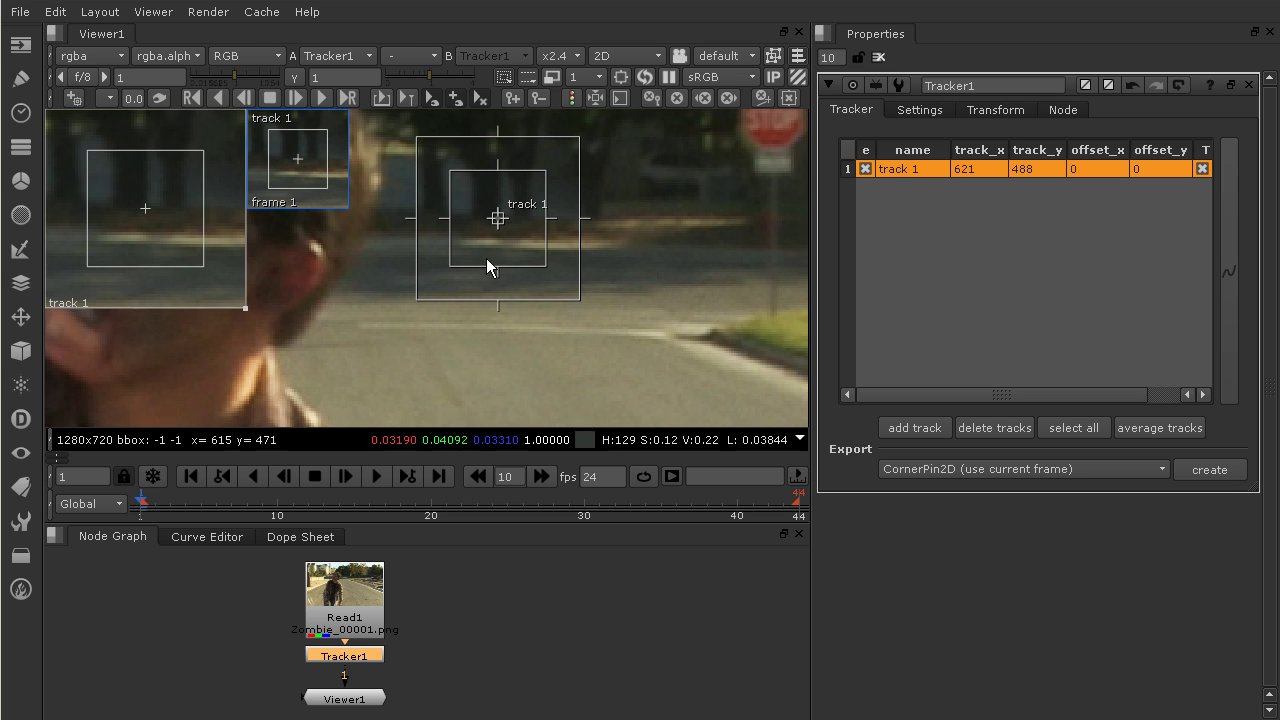
left_click_drag(506, 208, 534, 220)
left_click_drag(565, 160, 582, 157)
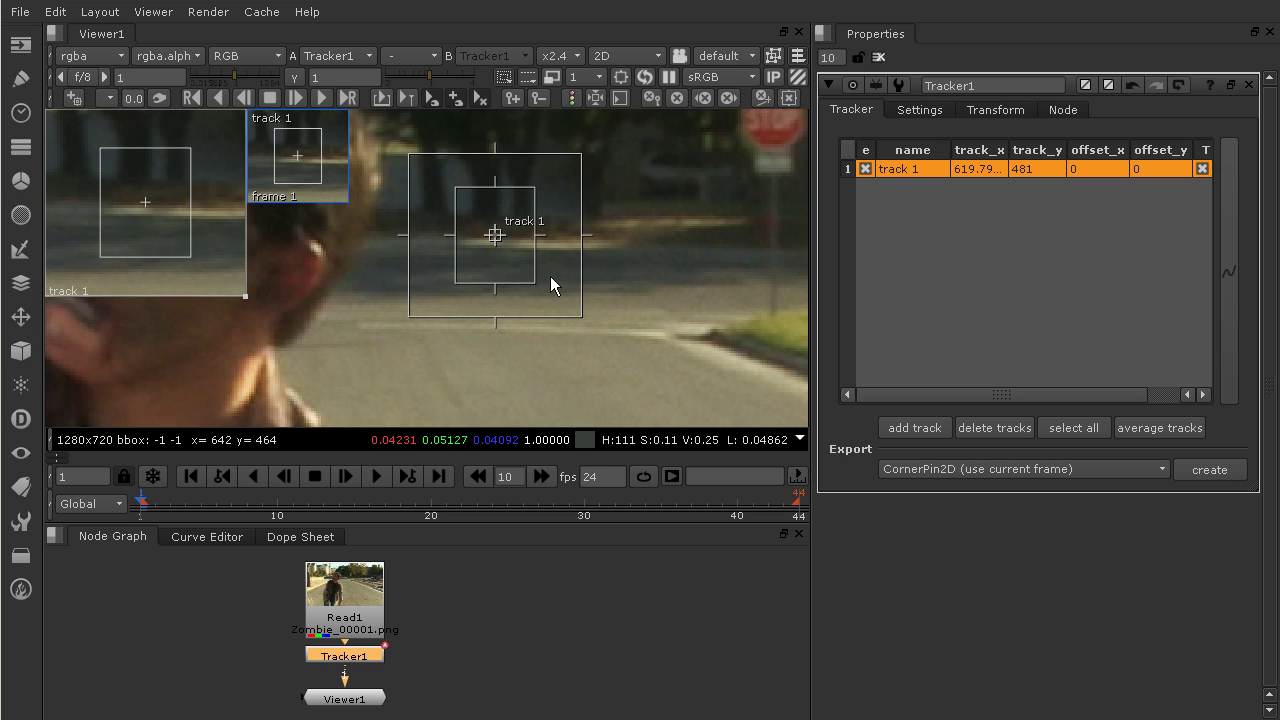
Move track 1 onto the light spot on the zombie's forehead at frame 1
left_click_drag(494, 238, 277, 232)
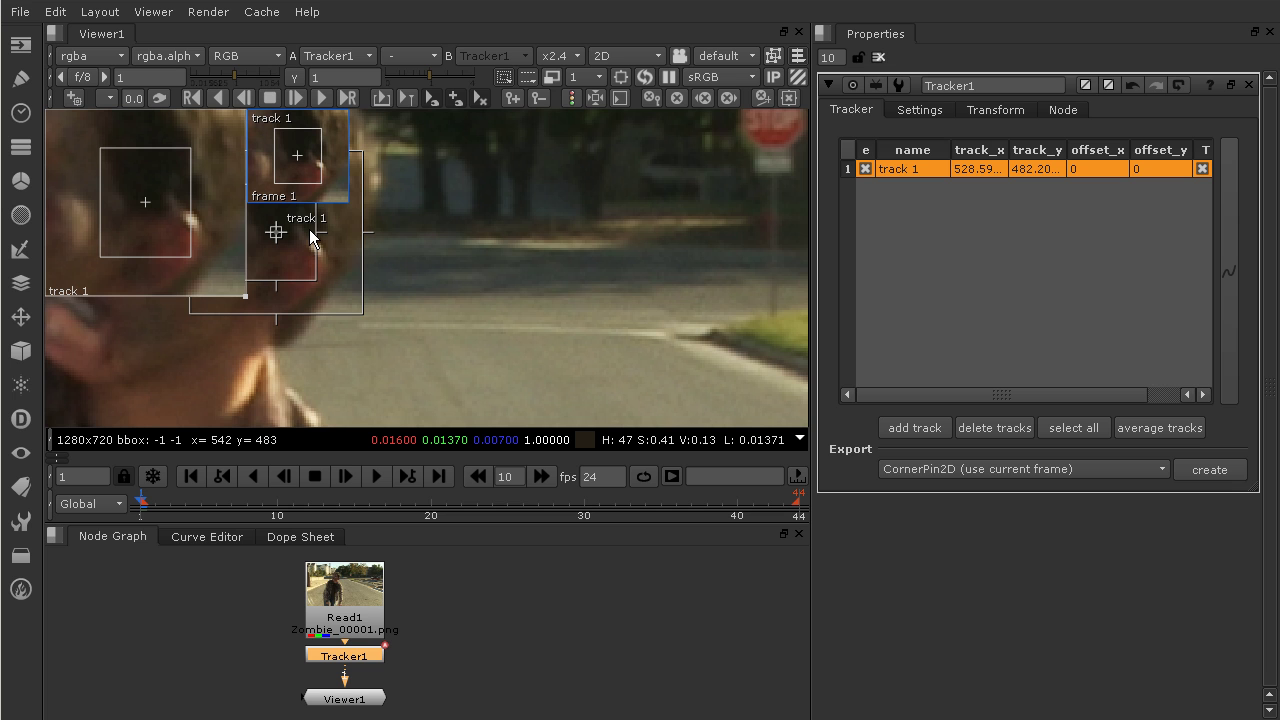
key("minus")
key("minus")
key("minus")
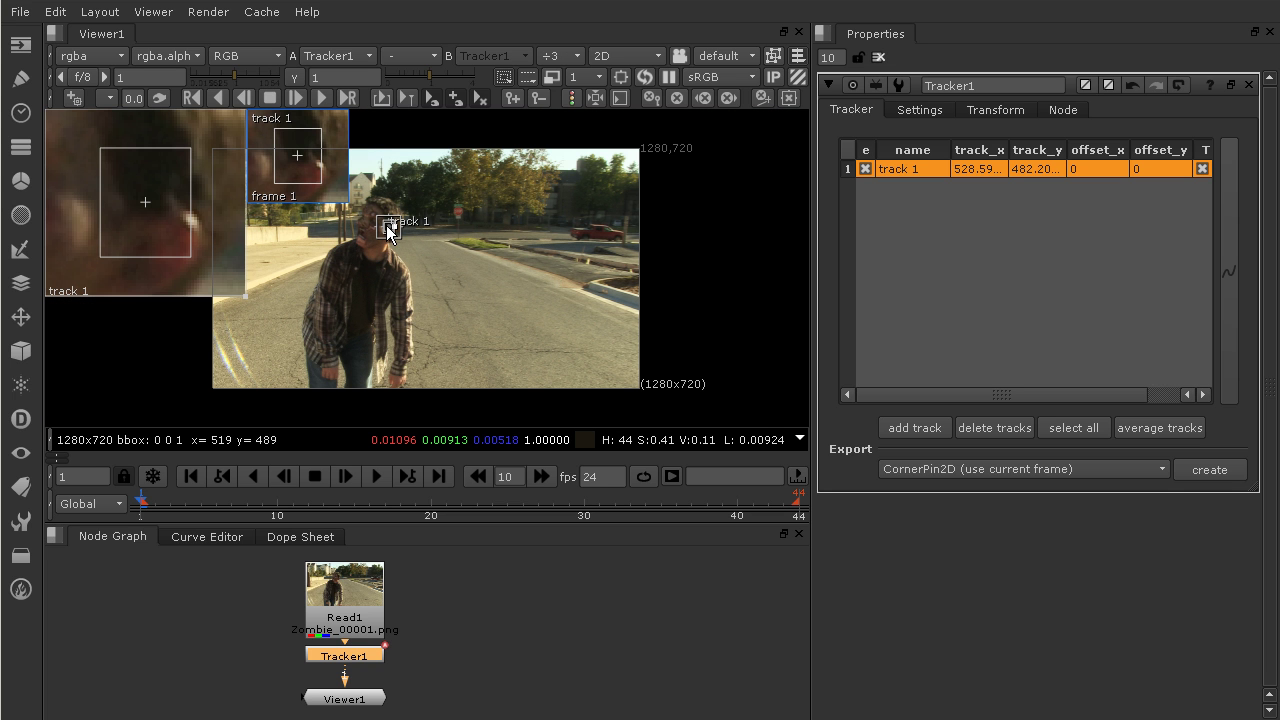
scroll(387, 228, "up", 10)
middle_click_drag(413, 234, 629, 325)
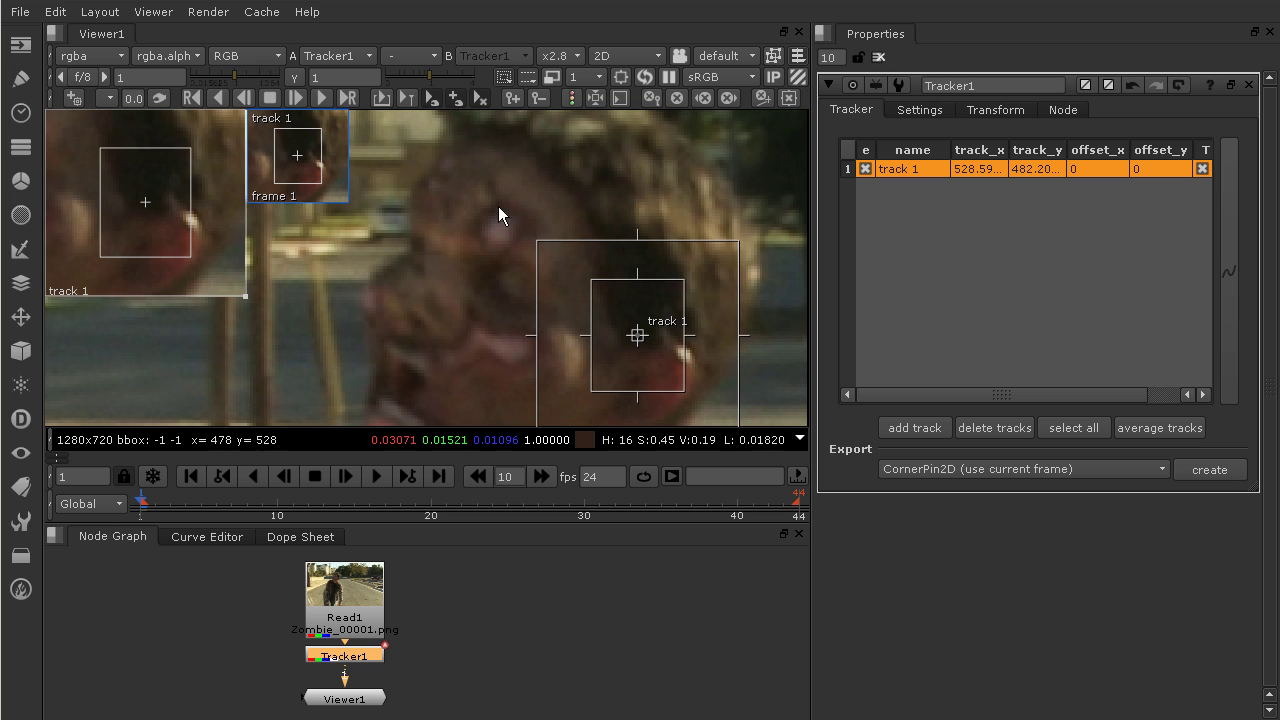
left_click_drag(638, 336, 498, 229)
scroll(503, 233, "up", 2)
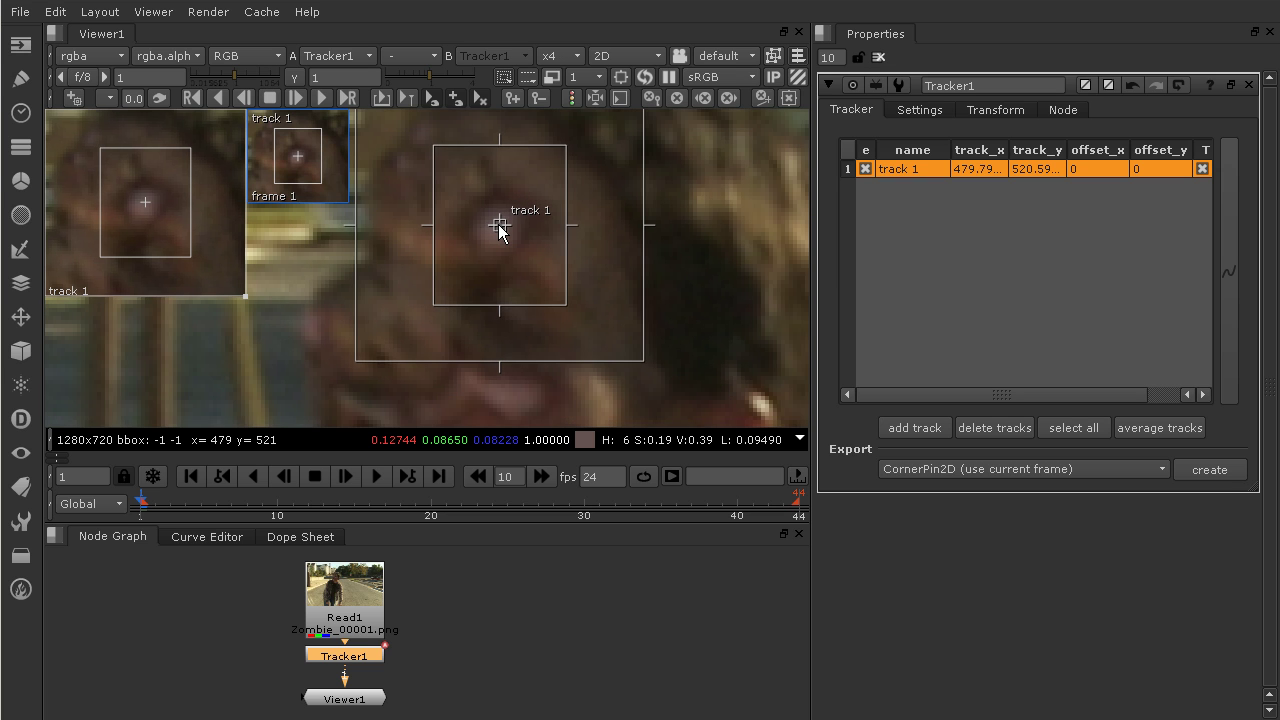
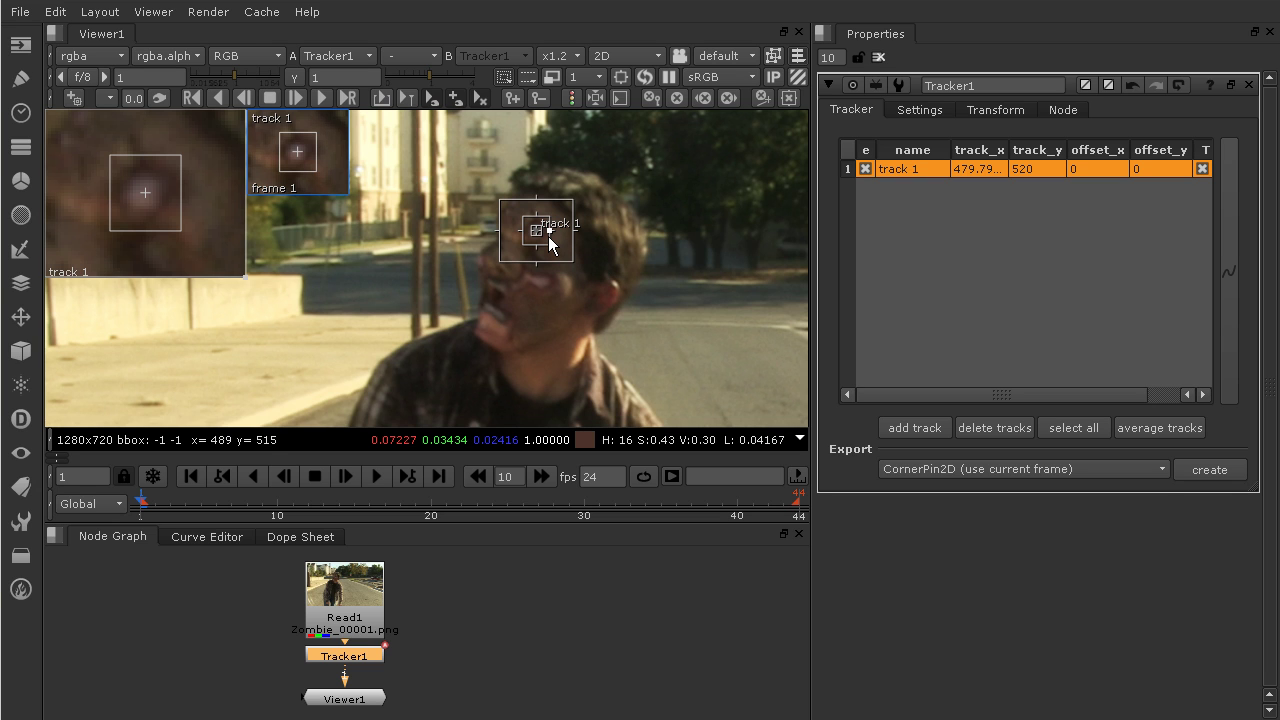
Check the forehead spot's movement up to frame 13, return to frame 1, and slightly shrink track 1's outer search box
left_click_drag(140, 503, 324, 516)
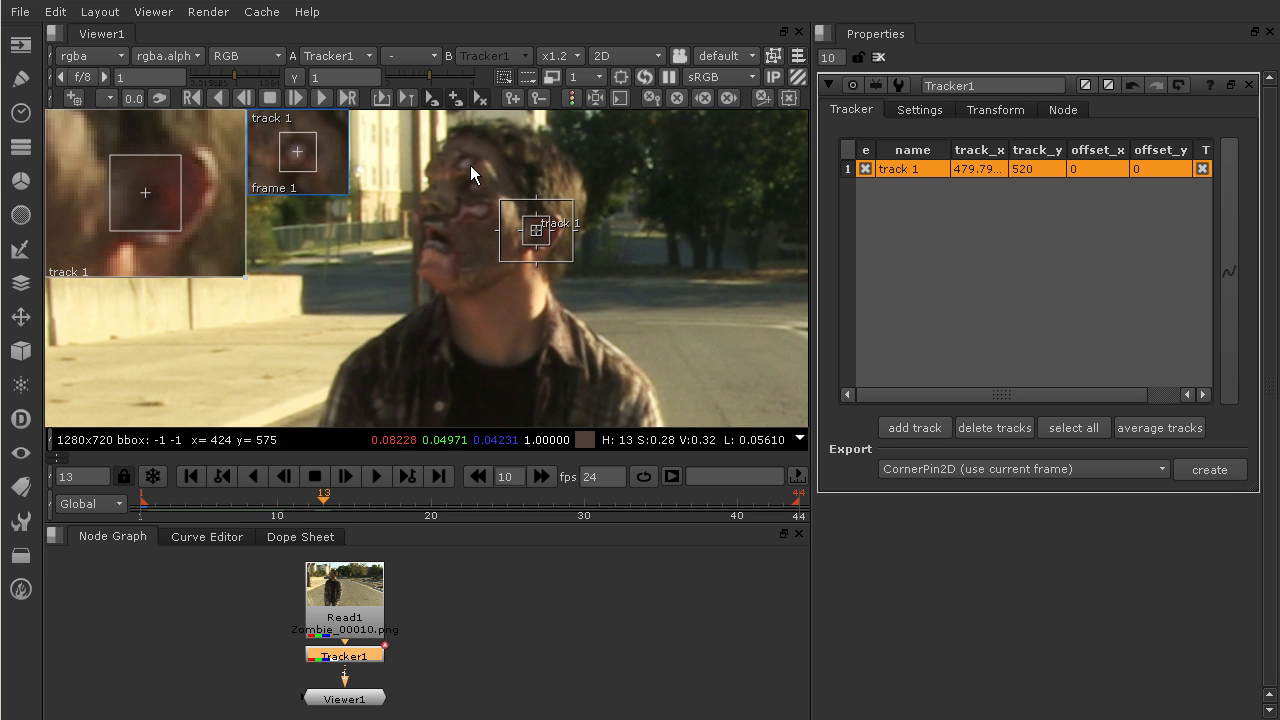
left_click_drag(326, 507, 145, 515)
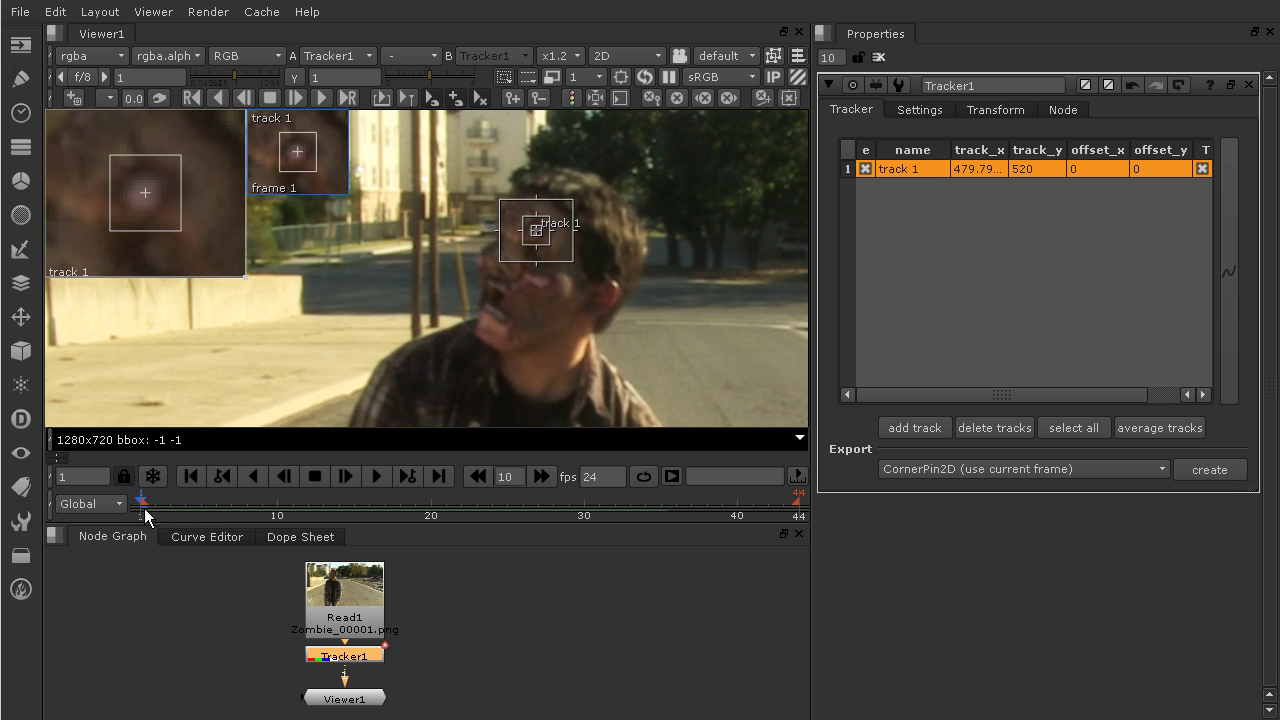
scroll(532, 225, "up", 5)
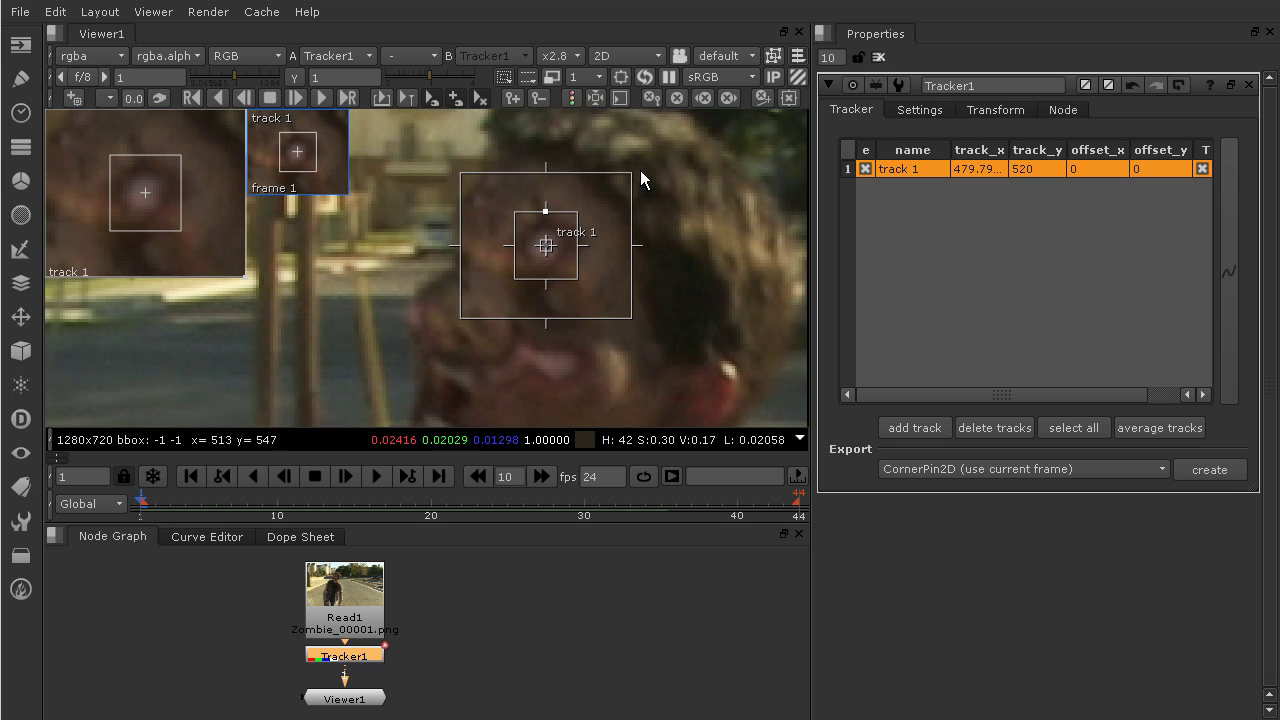
left_click_drag(629, 171, 620, 176)
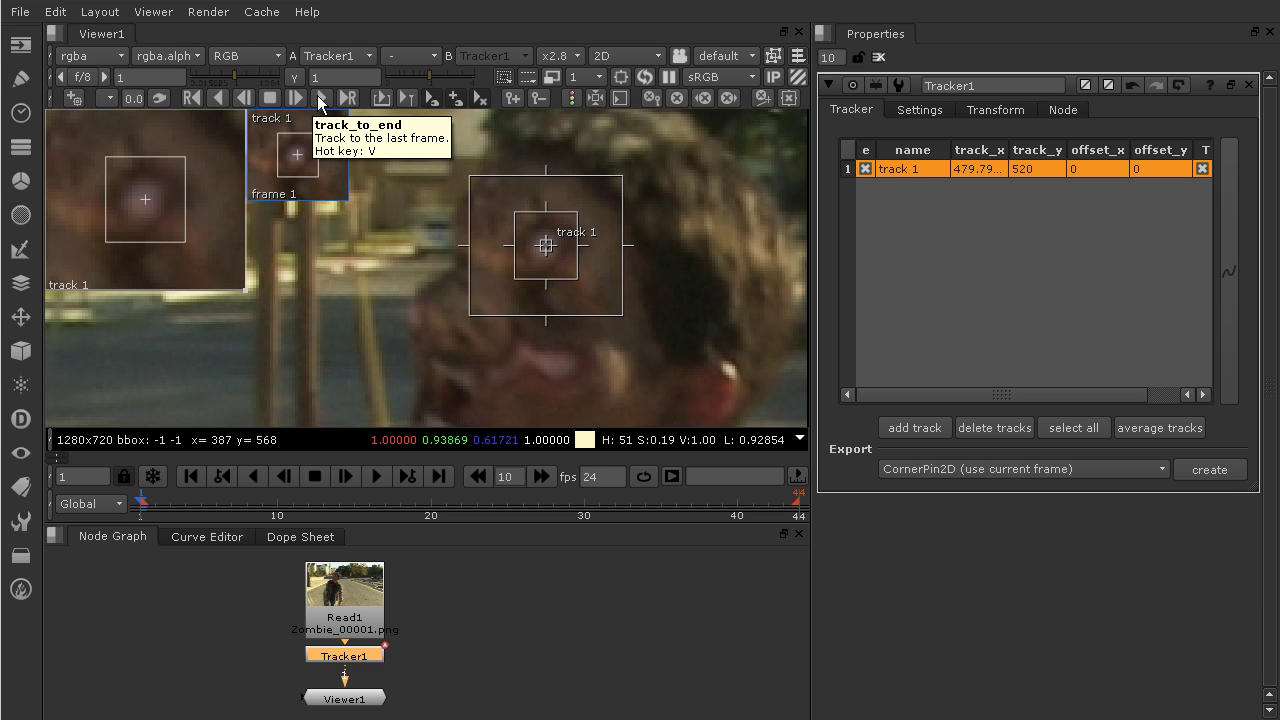
Track track 1 forward to the last frame, then add a keyframe on its forehead spot at frame 18
left_click(322, 101)
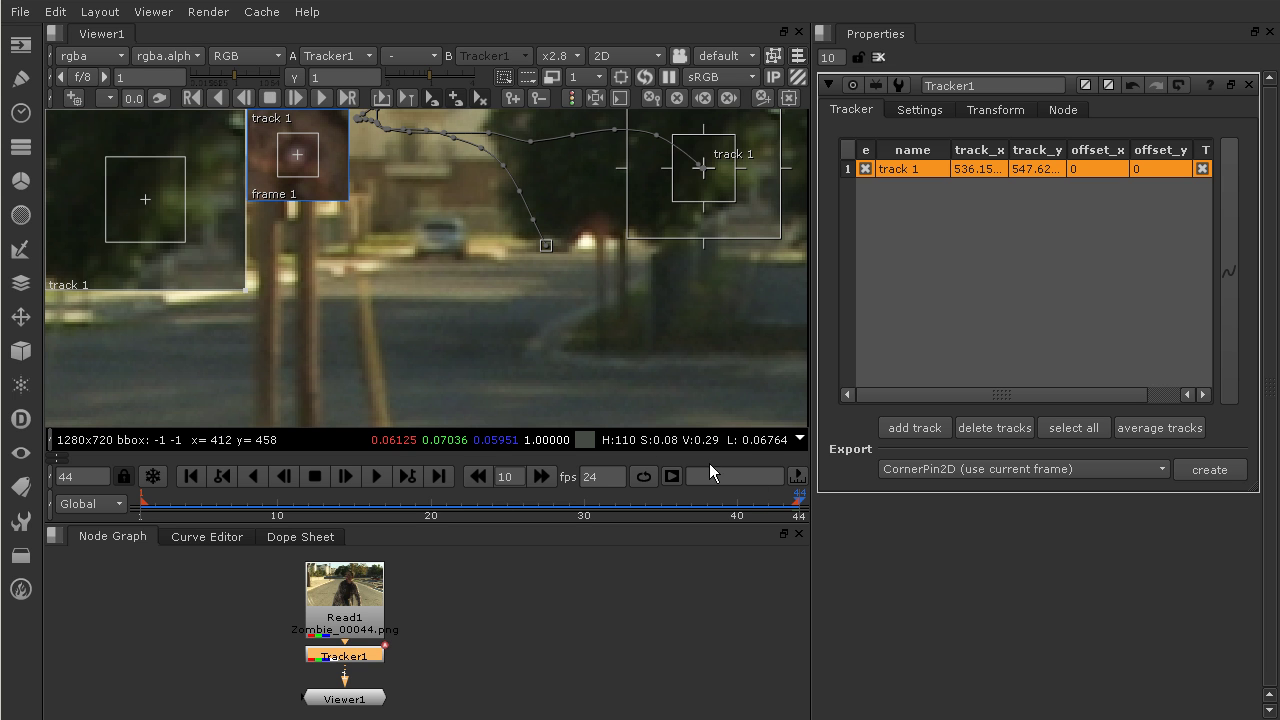
left_click_drag(800, 508, 400, 492)
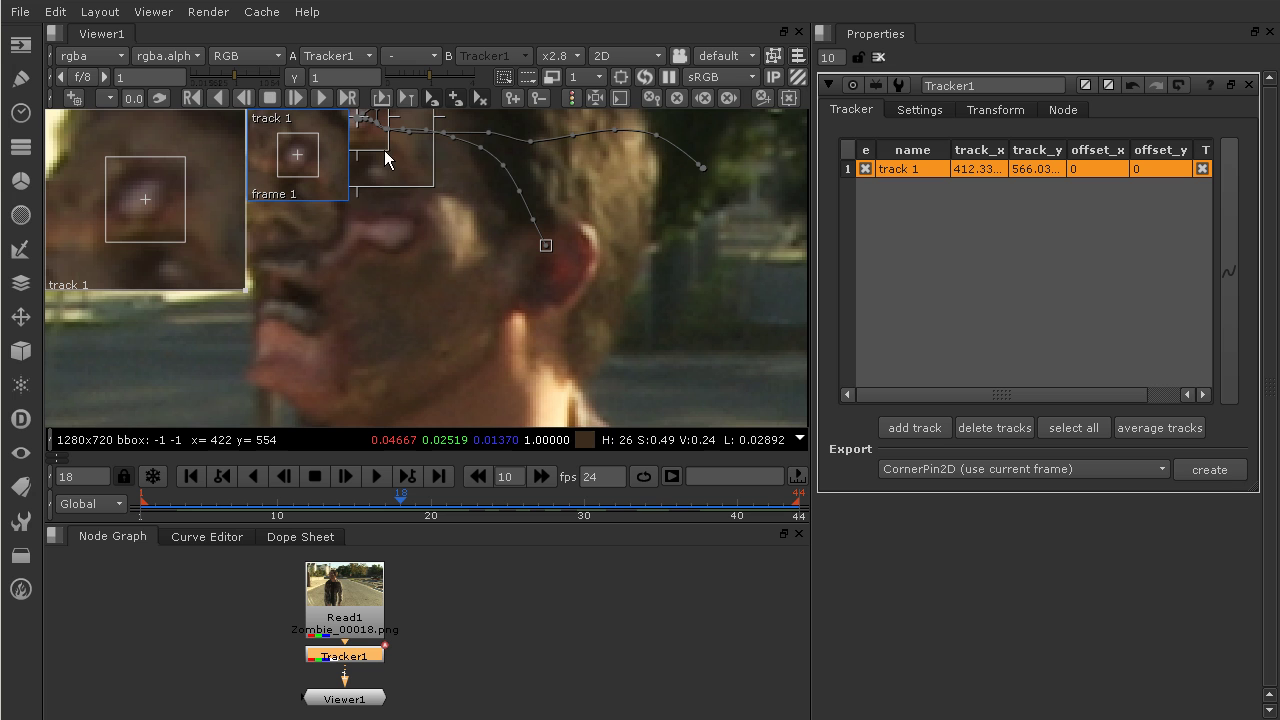
scroll(384, 159, "up", 2)
middle_click_drag(385, 160, 576, 314)
left_click(545, 269)
scroll(544, 268, "up", 1)
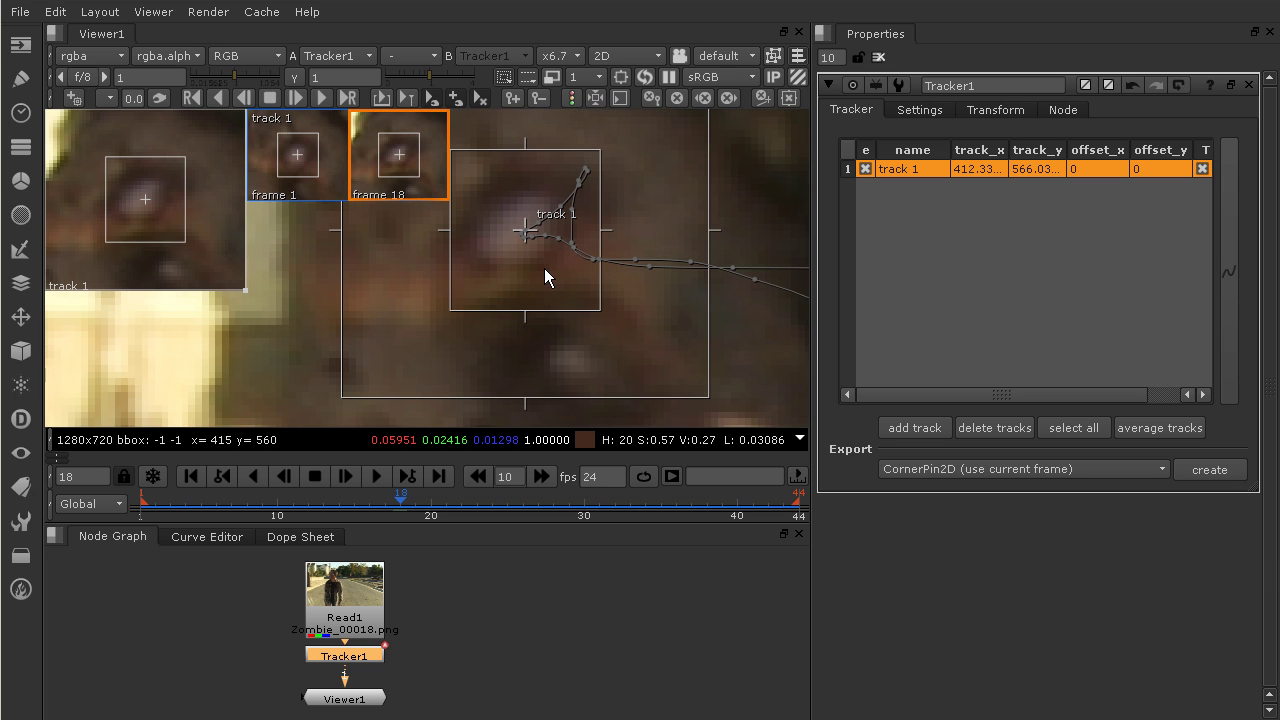
Check track 1 at frames 44 and 1, then step forward to frame 8 comparing its pattern box with the forehead spot
left_click_drag(410, 496, 798, 500)
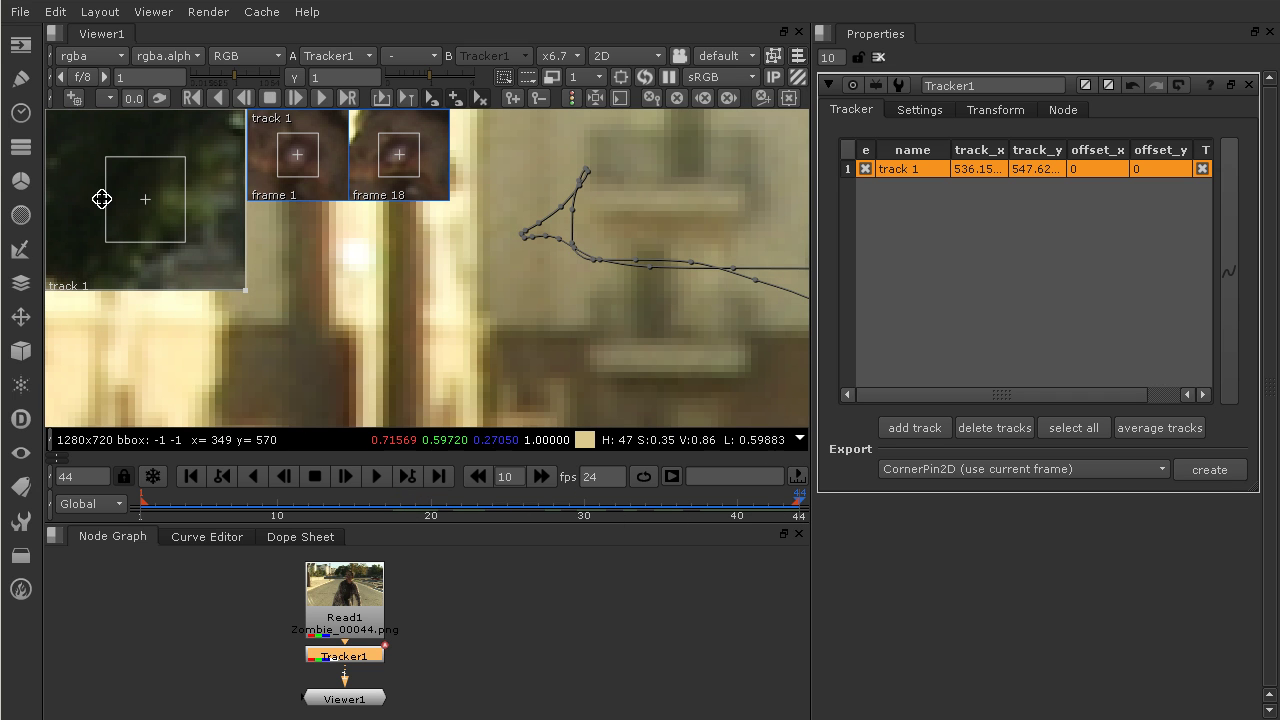
left_click(143, 506)
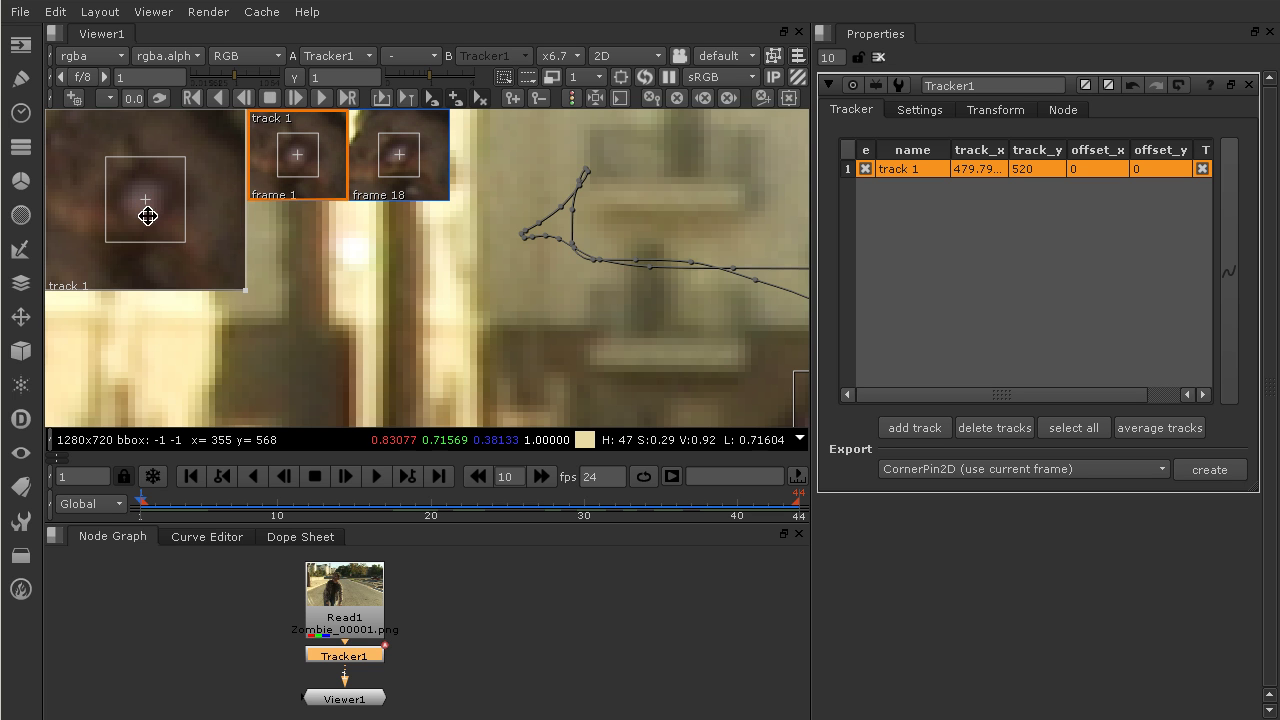
middle_click_drag(720, 307, 564, 234)
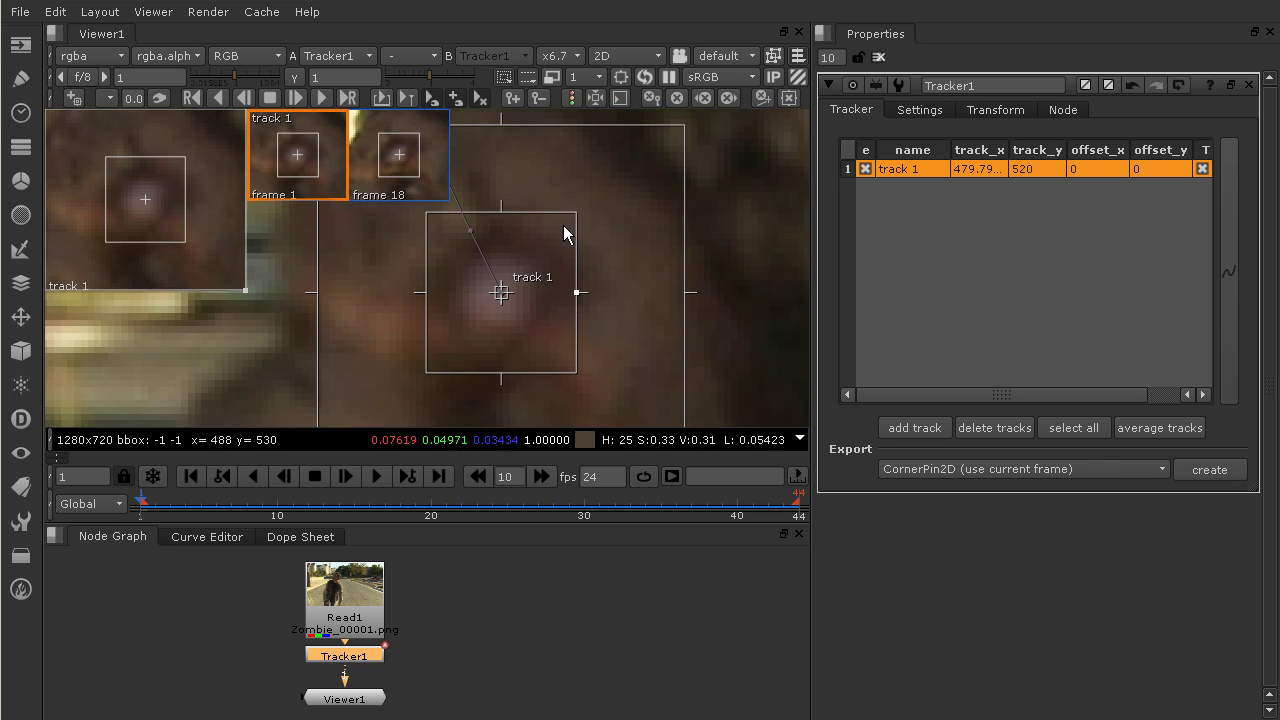
middle_click_drag(532, 328, 550, 315)
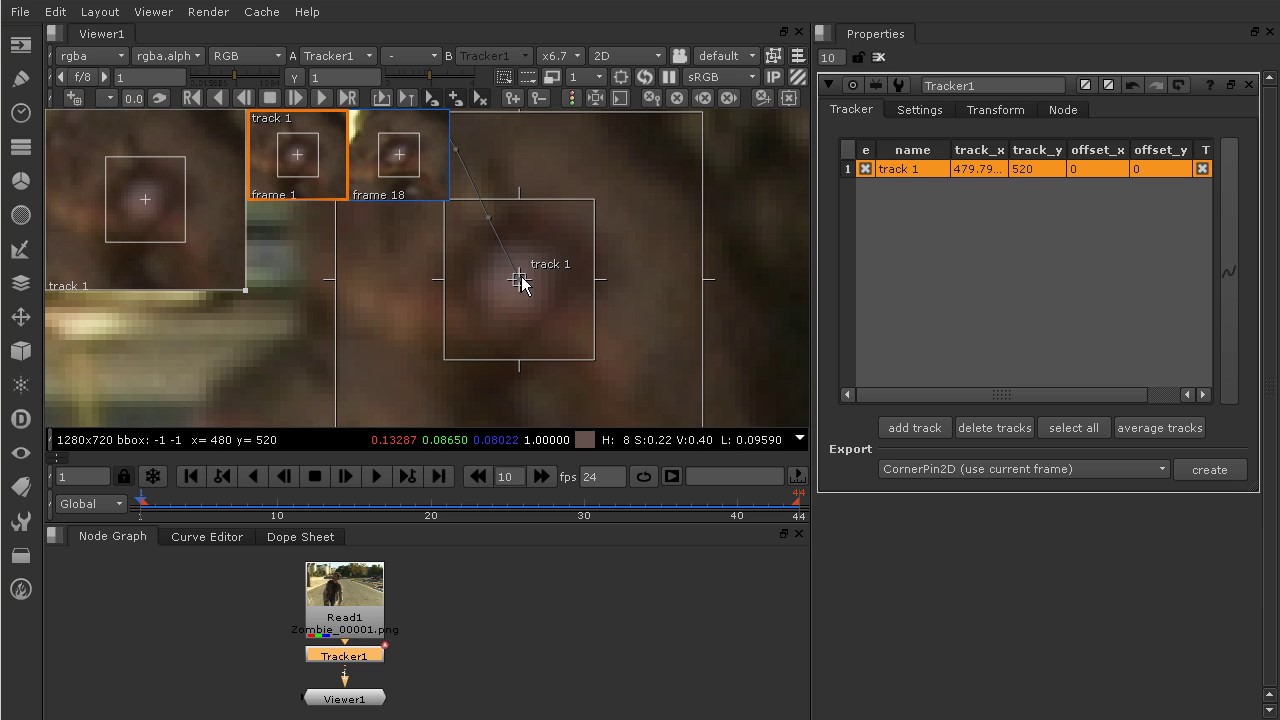
key("n")
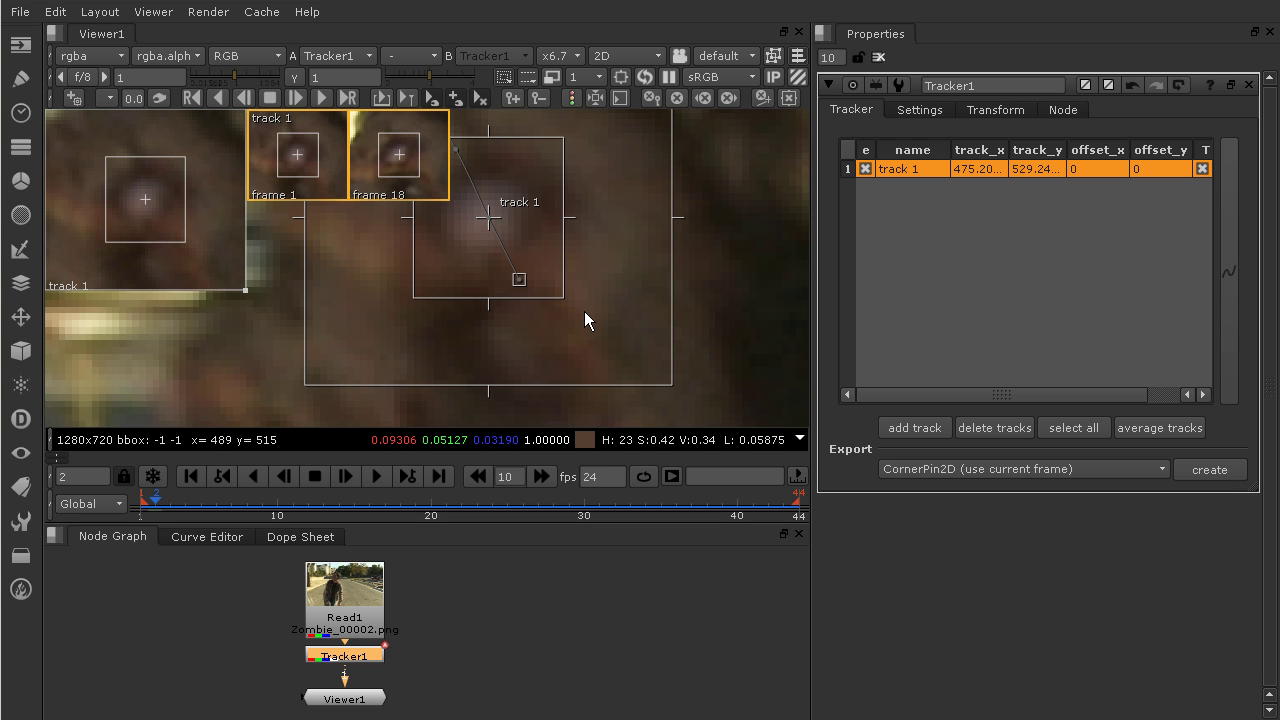
key("c")
key("c")
key("c")
key("c")
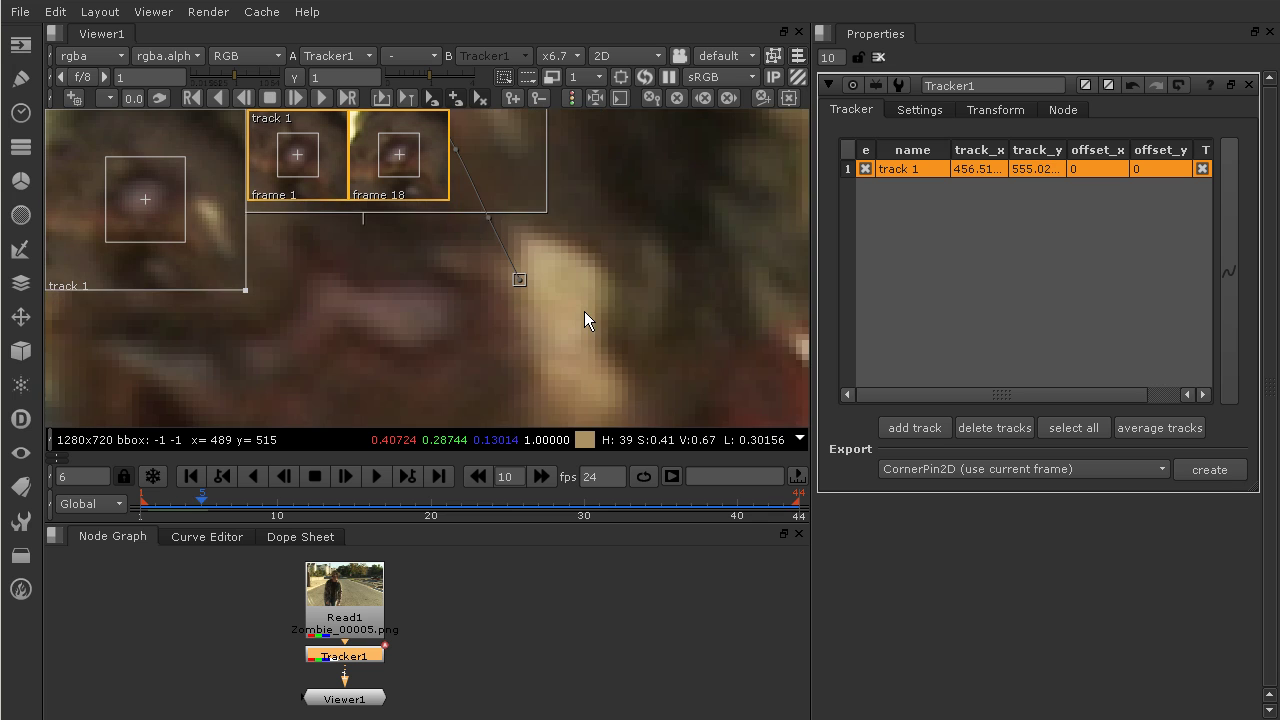
key("c")
key("c")
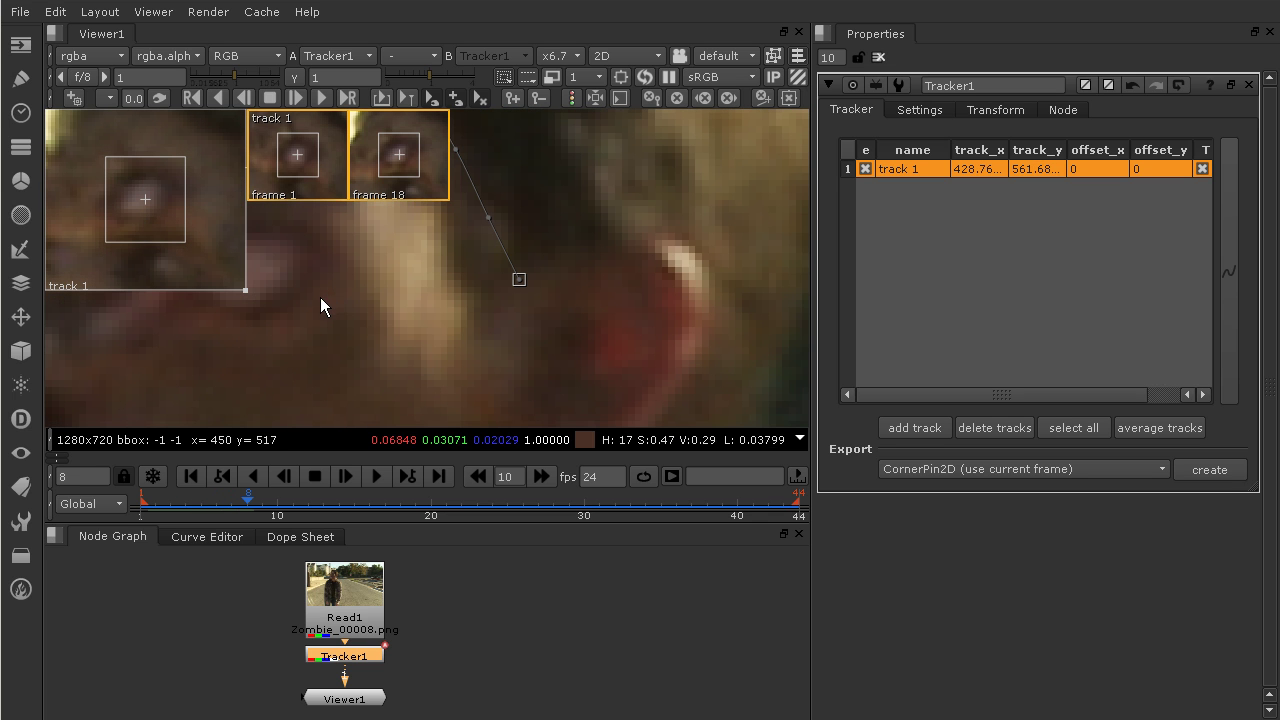
Re-center track 1 on the forehead spot at frame 8 and clear its tracking data forward from that frame
middle_click_drag(498, 196, 734, 339)
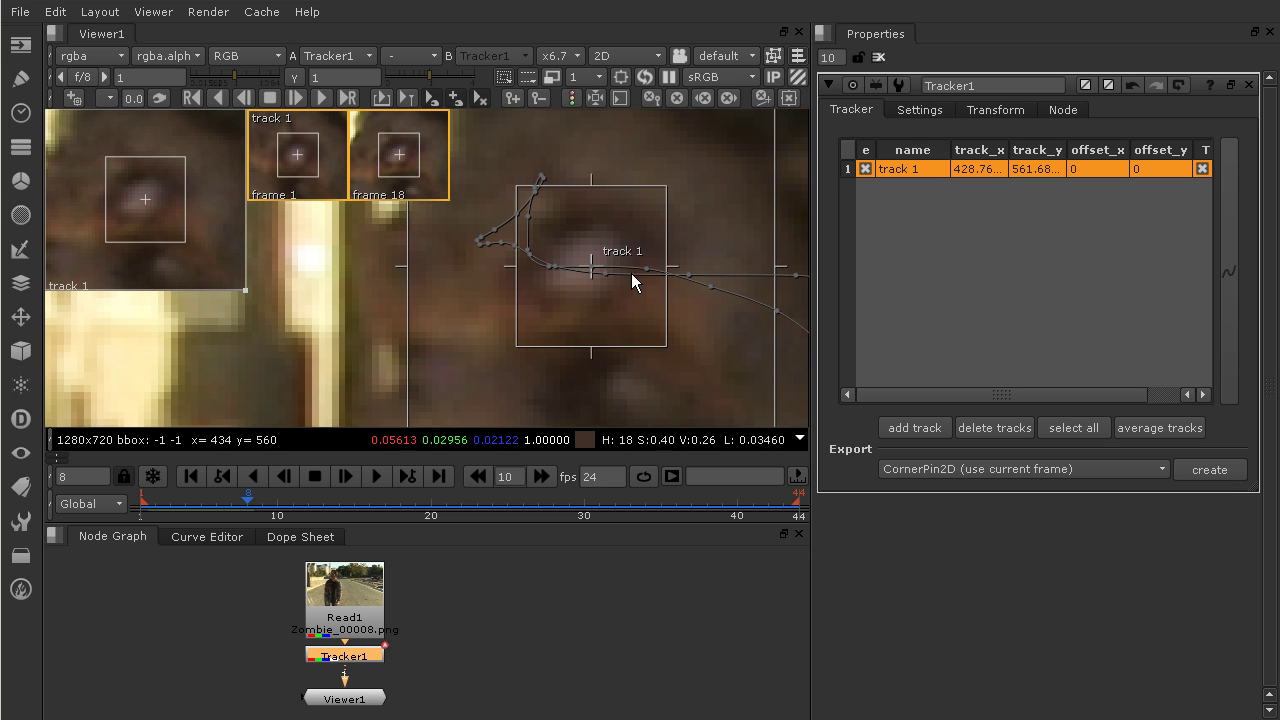
left_click_drag(594, 272, 587, 269)
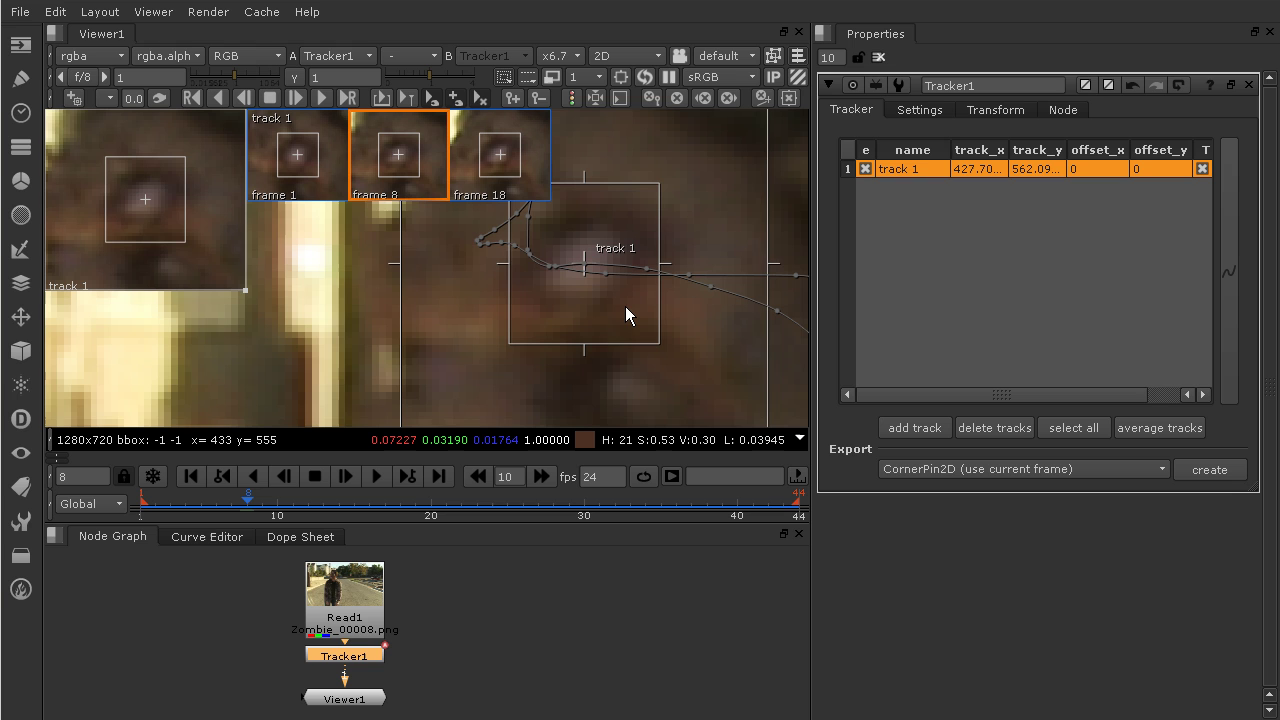
key("Right")
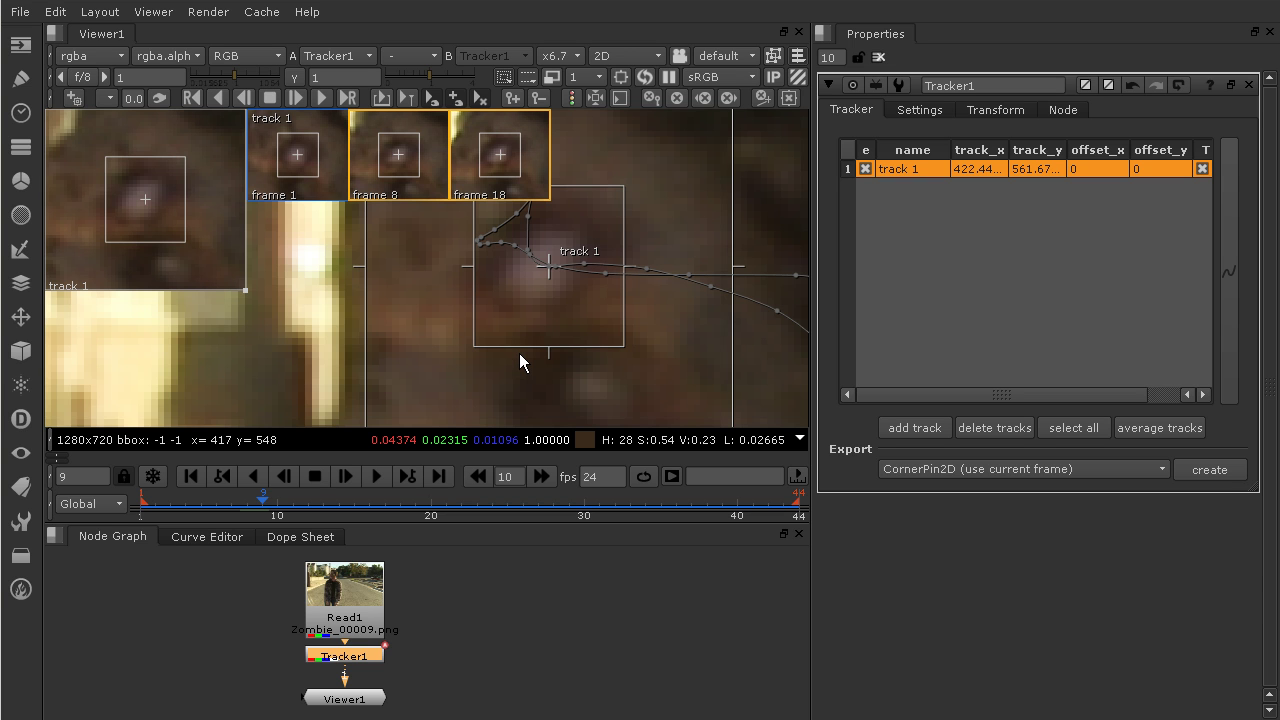
key("Left")
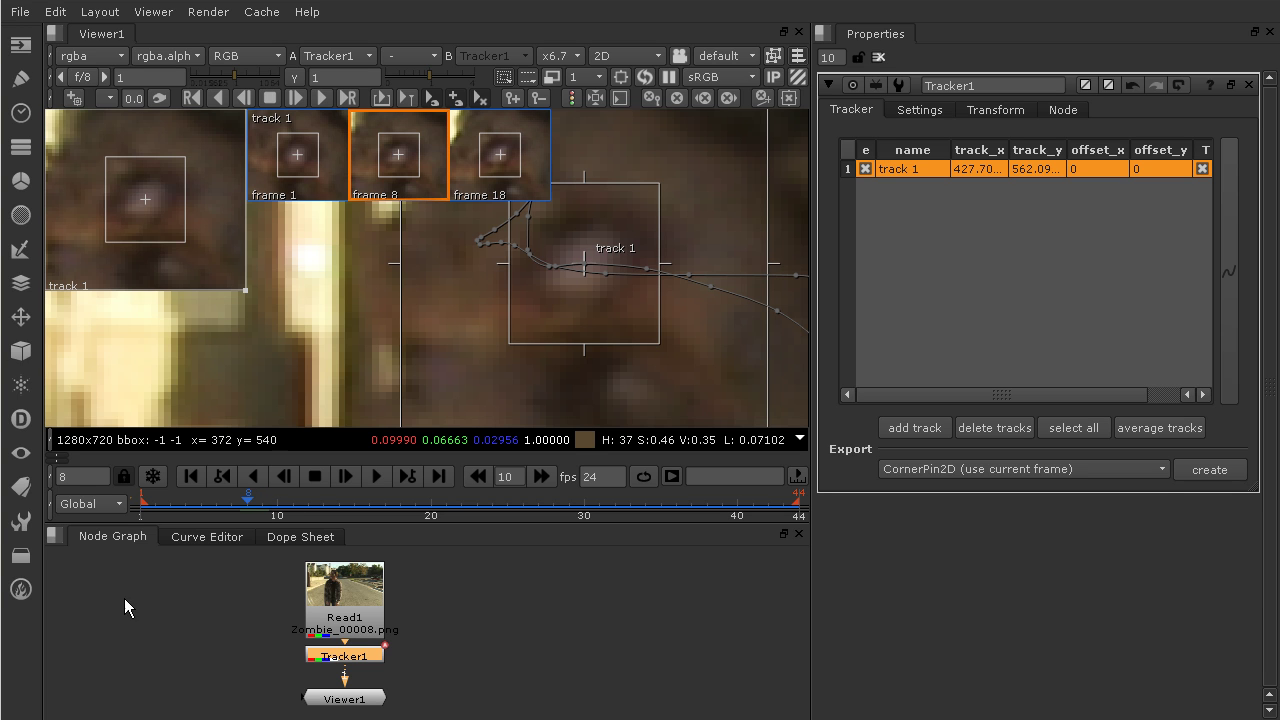
left_click(734, 93)
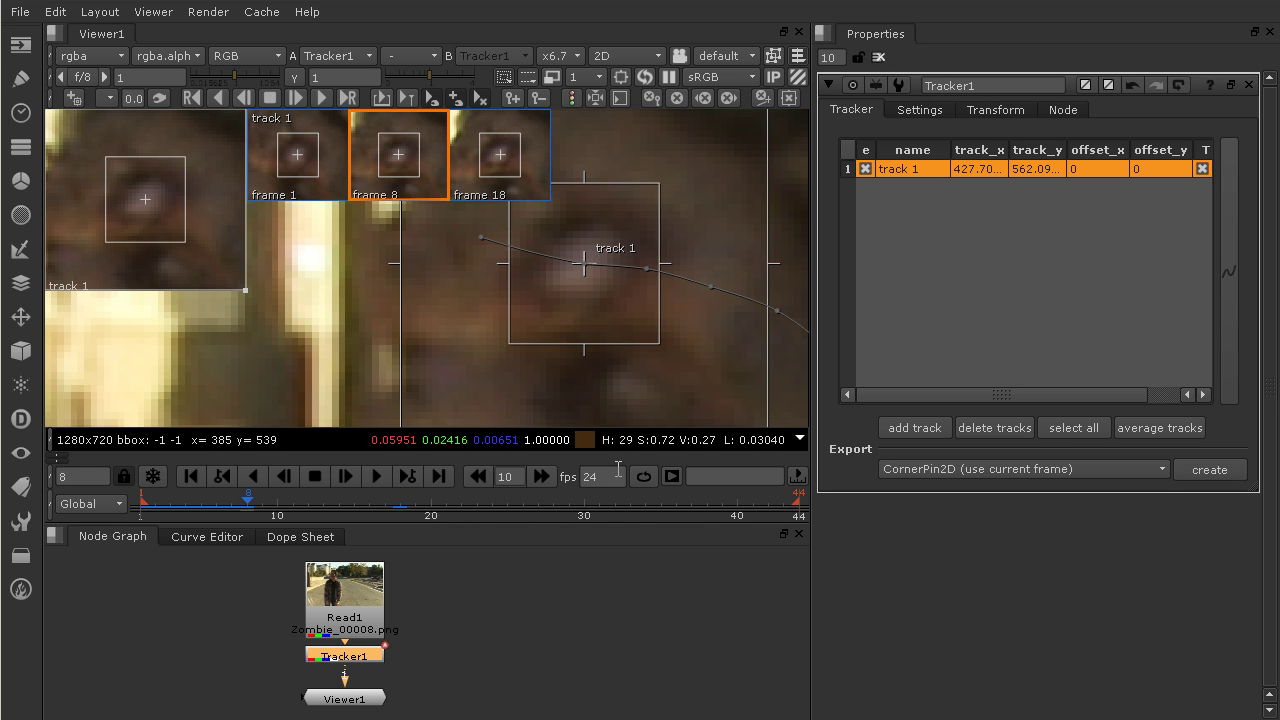
Track track 1 forward one frame at a time from frame 8 to frame 12
scroll(677, 320, "down", 8)
middle_click_drag(720, 320, 410, 335)
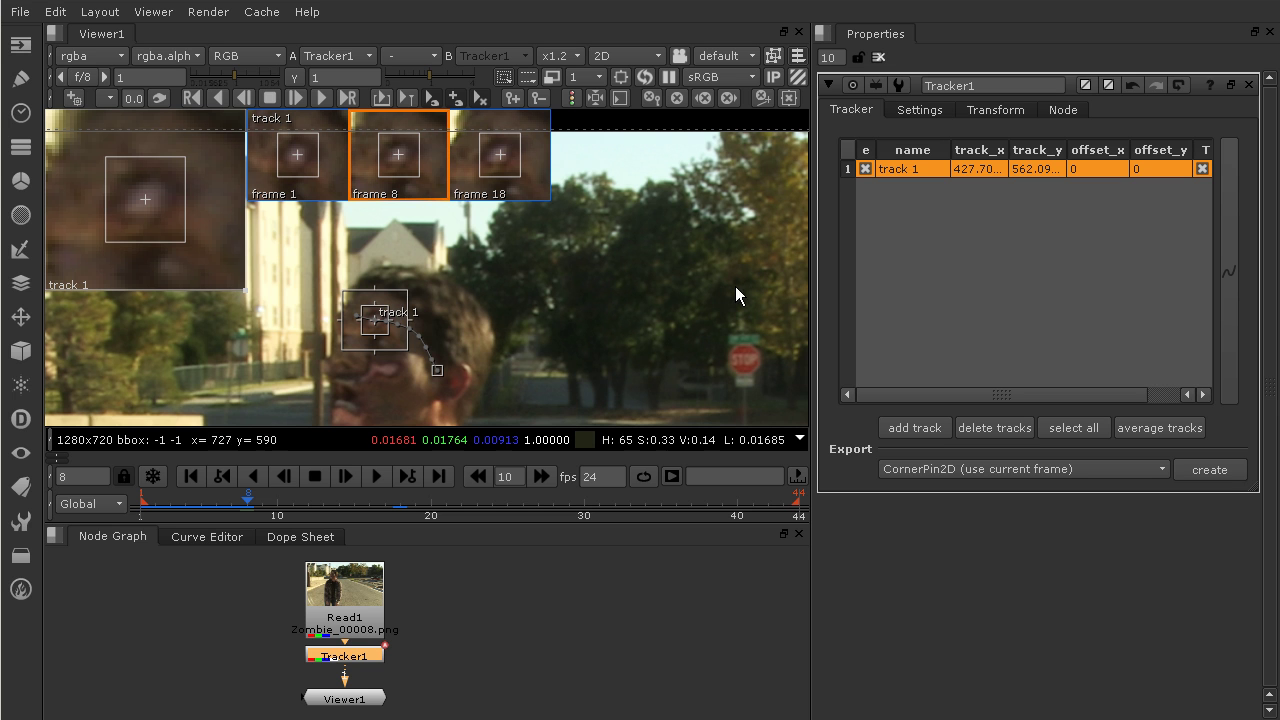
scroll(390, 333, "up", 6)
scroll(331, 305, "up", 2)
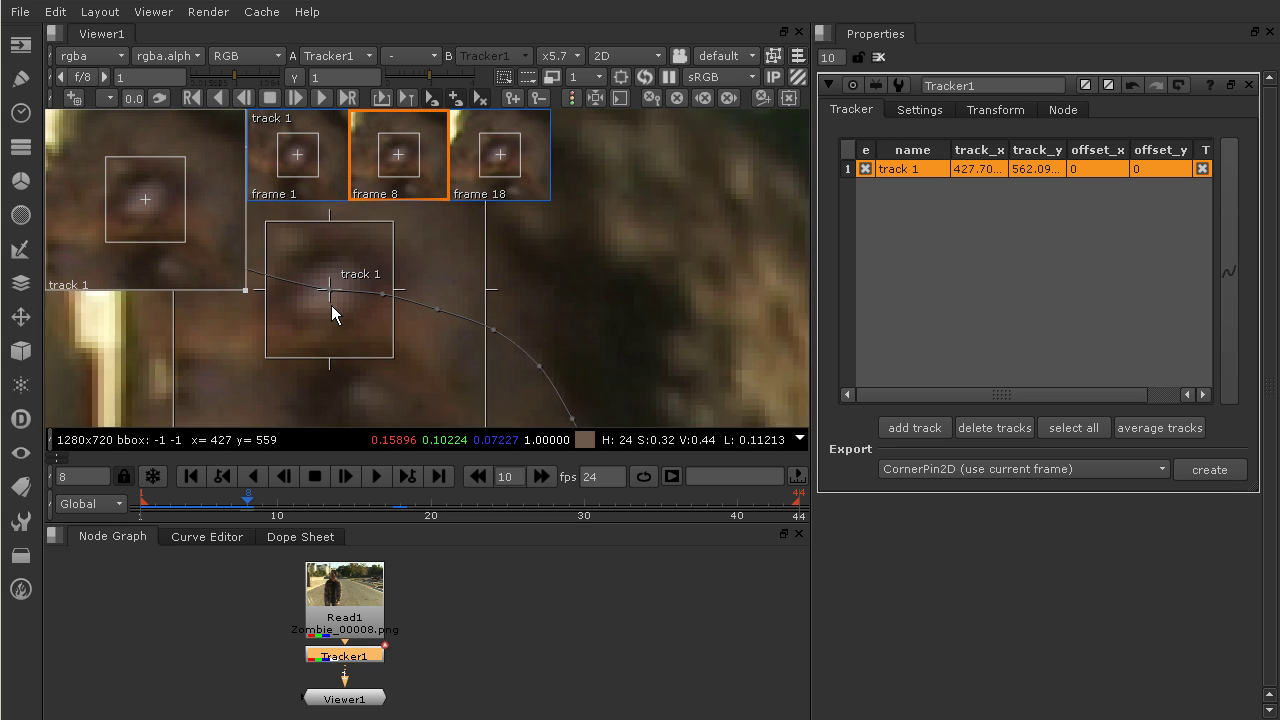
middle_click_drag(356, 300, 490, 330)
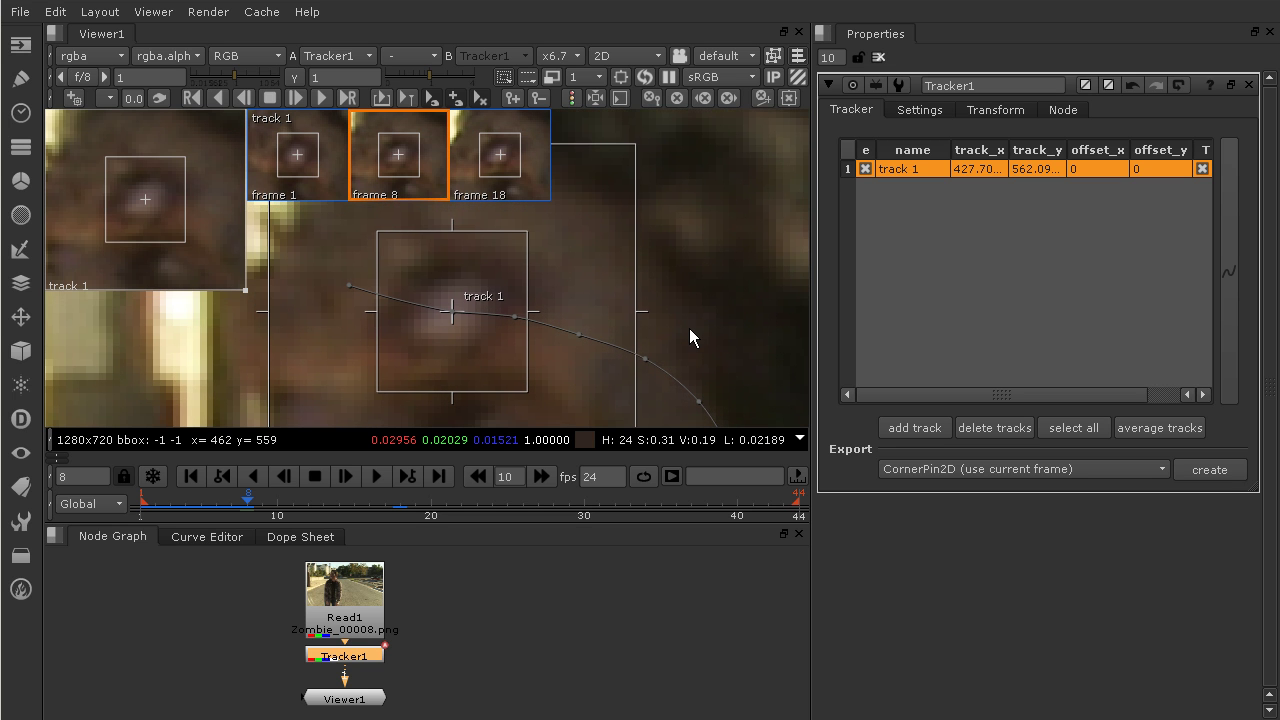
left_click(297, 98)
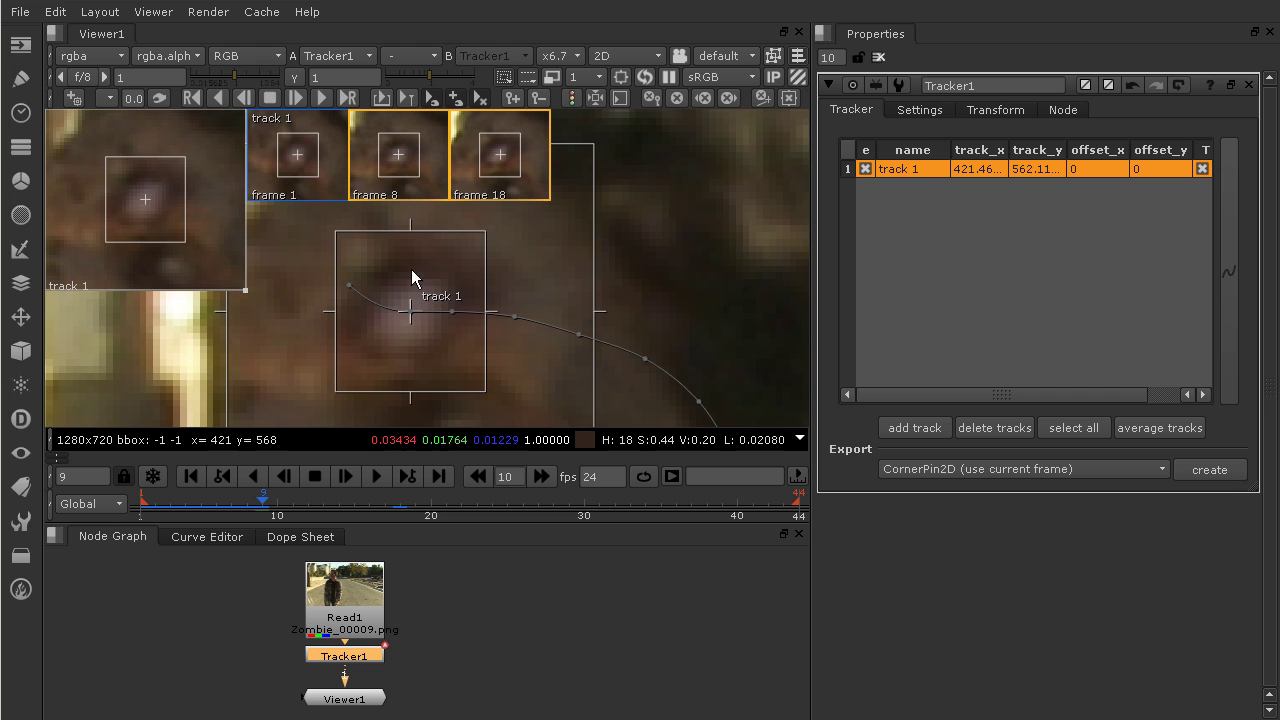
left_click(296, 98)
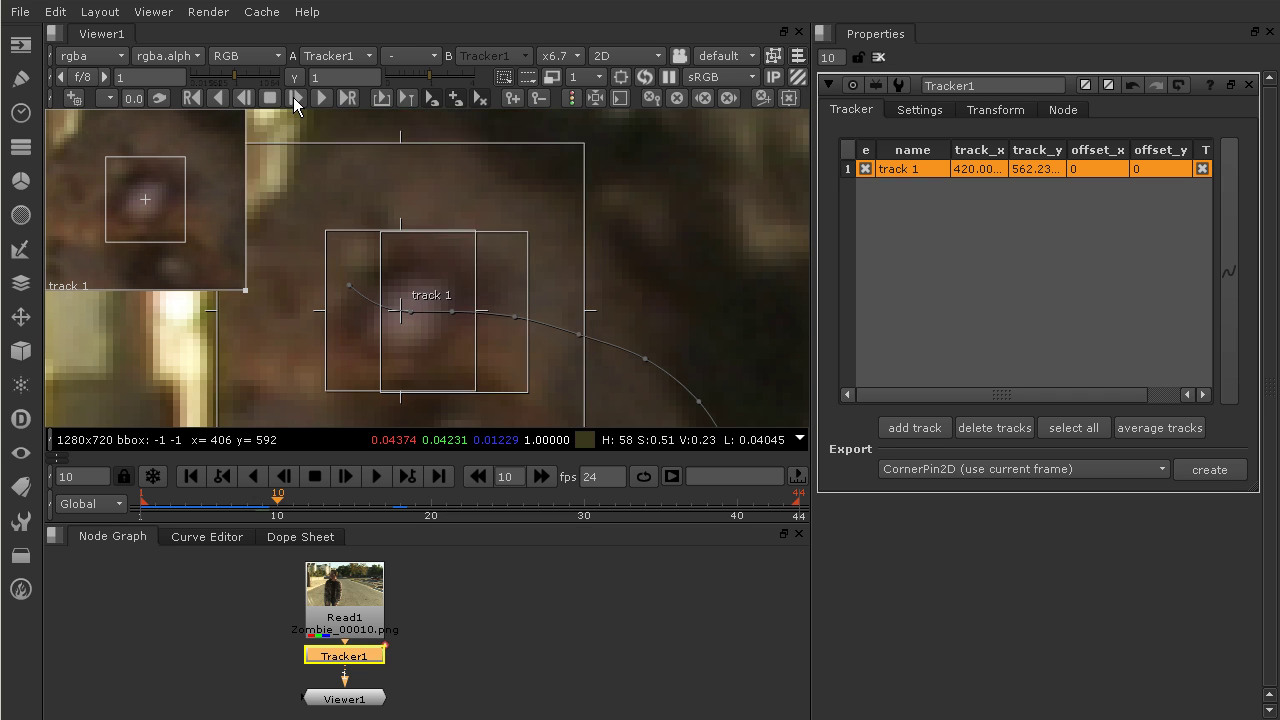
left_click(296, 98)
left_click(296, 98)
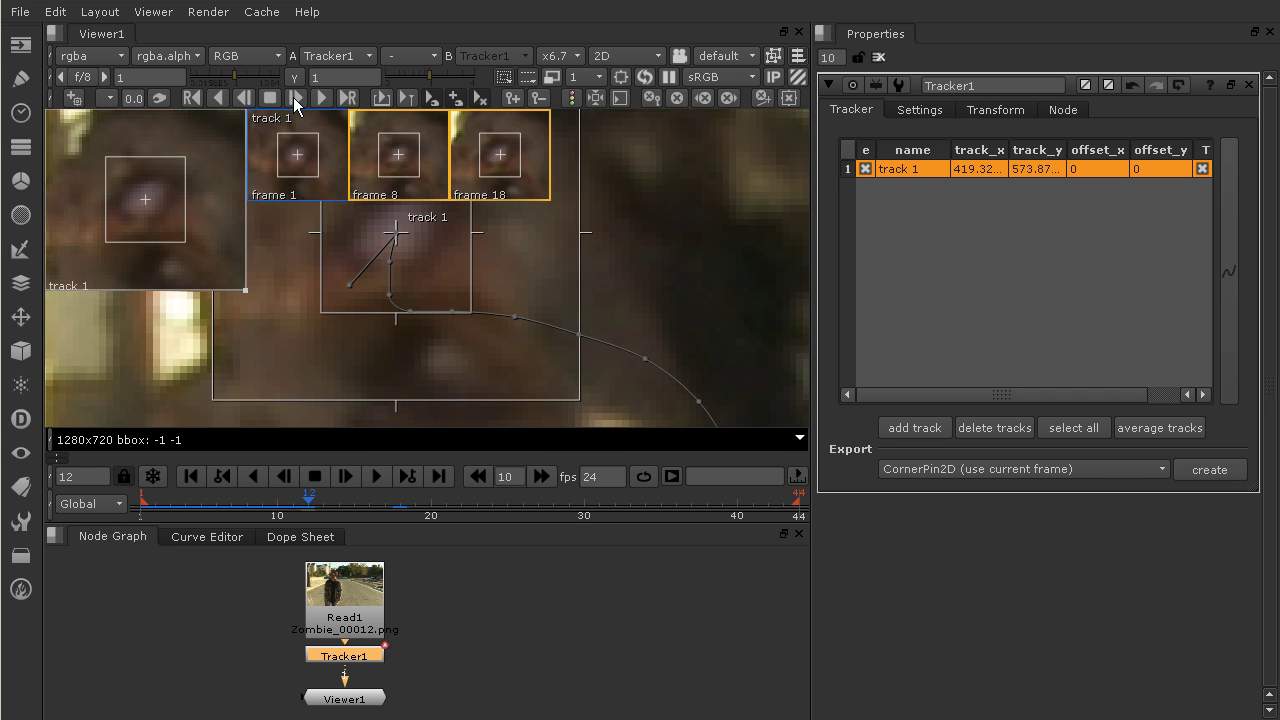
Adjust track 1 on the forehead spot at frame 12, then continue tracking forward one frame at a time to frame 29
left_click_drag(395, 238, 405, 313)
left_click(295, 99)
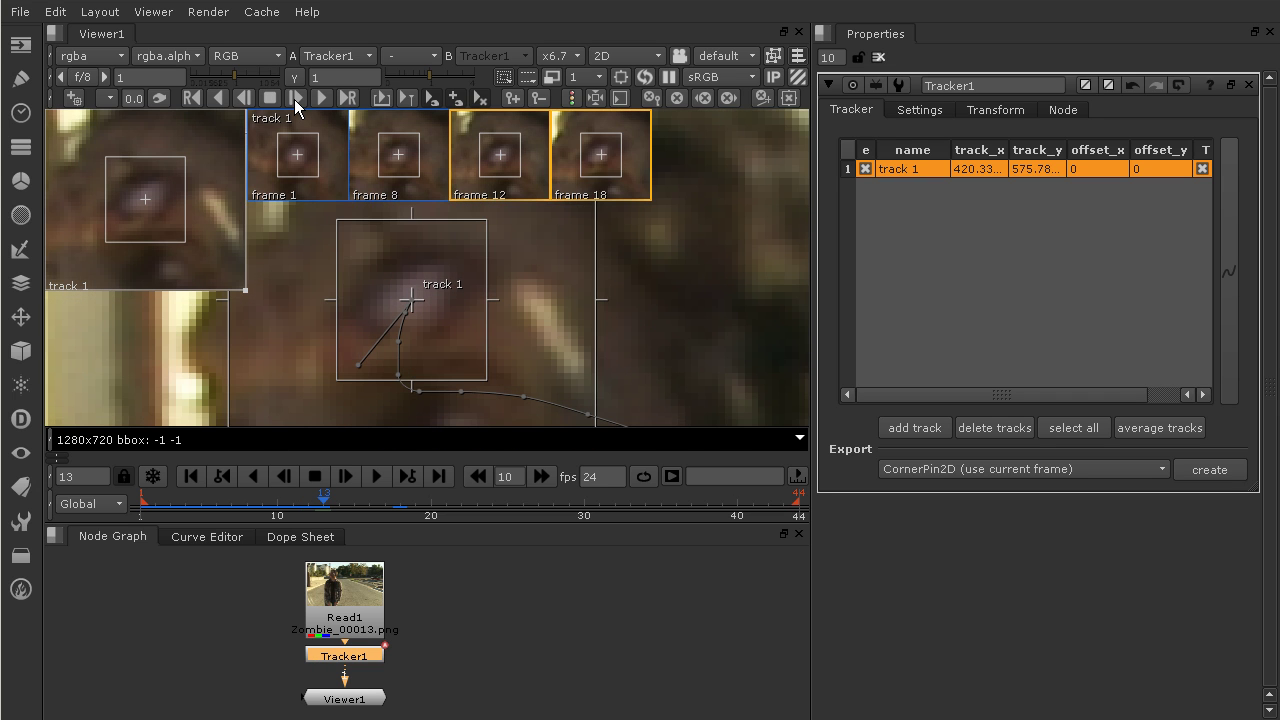
left_click(296, 98)
left_click(296, 99)
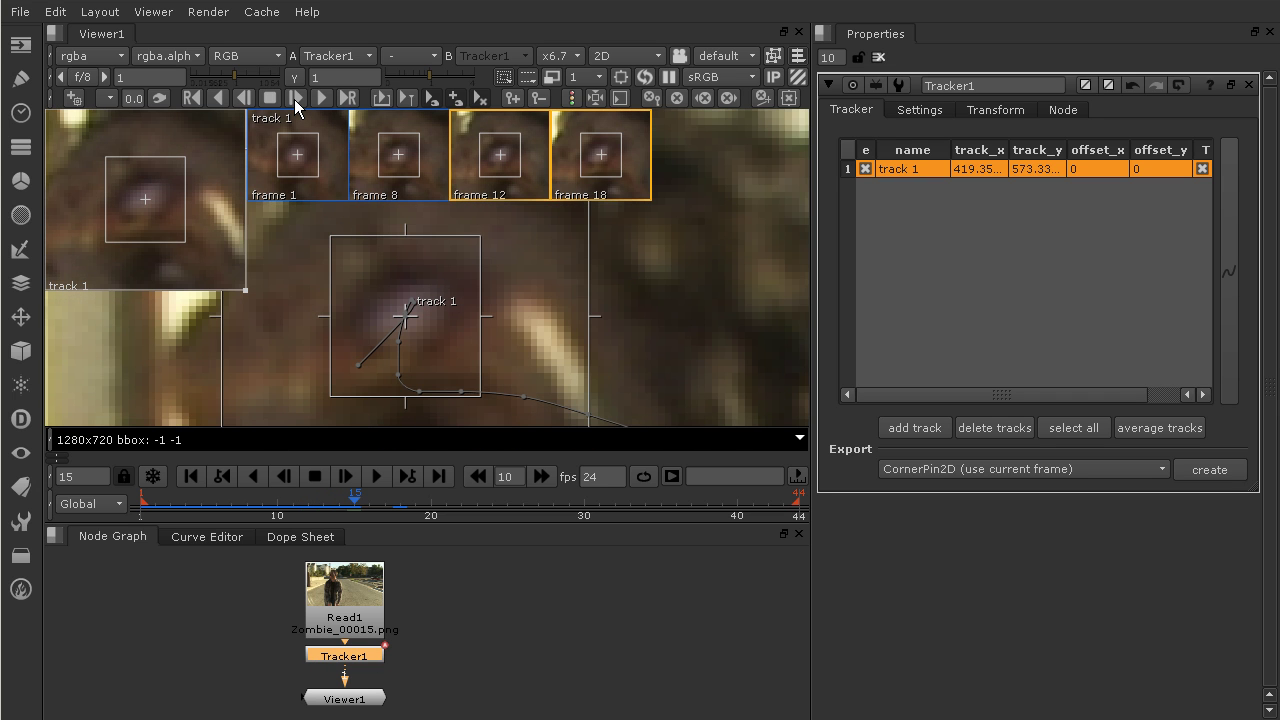
left_click(296, 99)
left_click(296, 99)
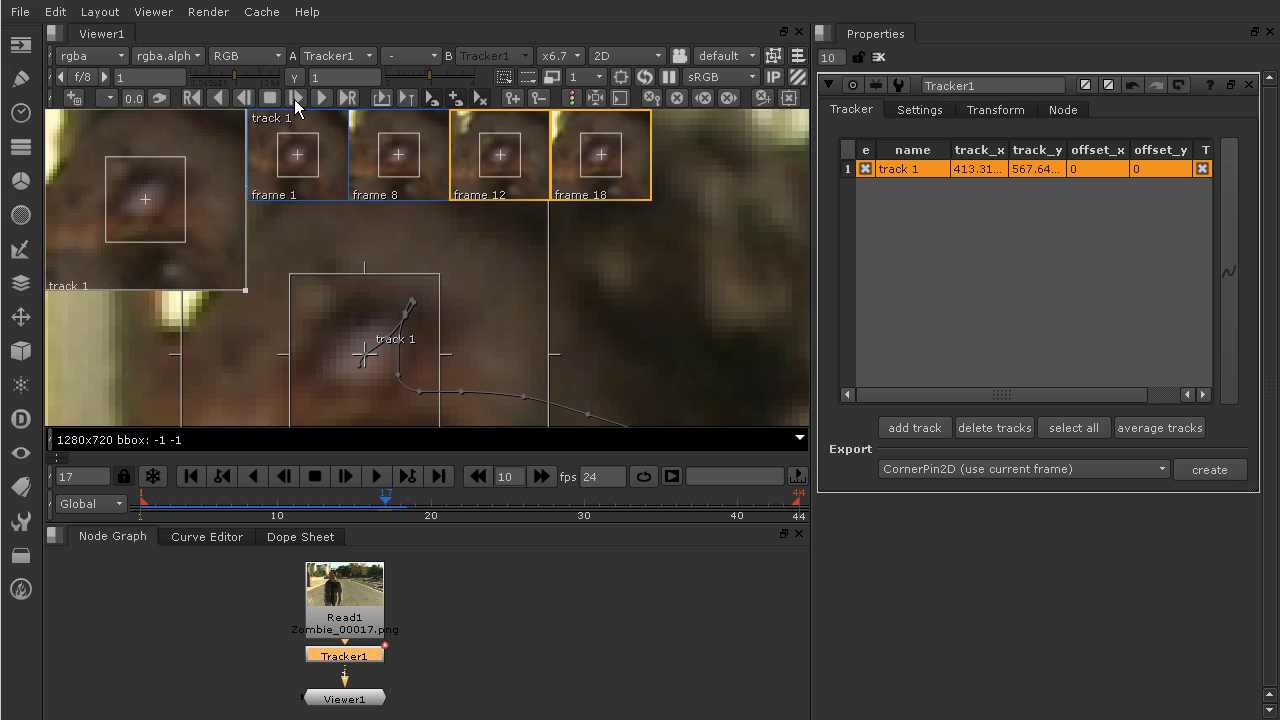
left_click(296, 99)
left_click(296, 99)
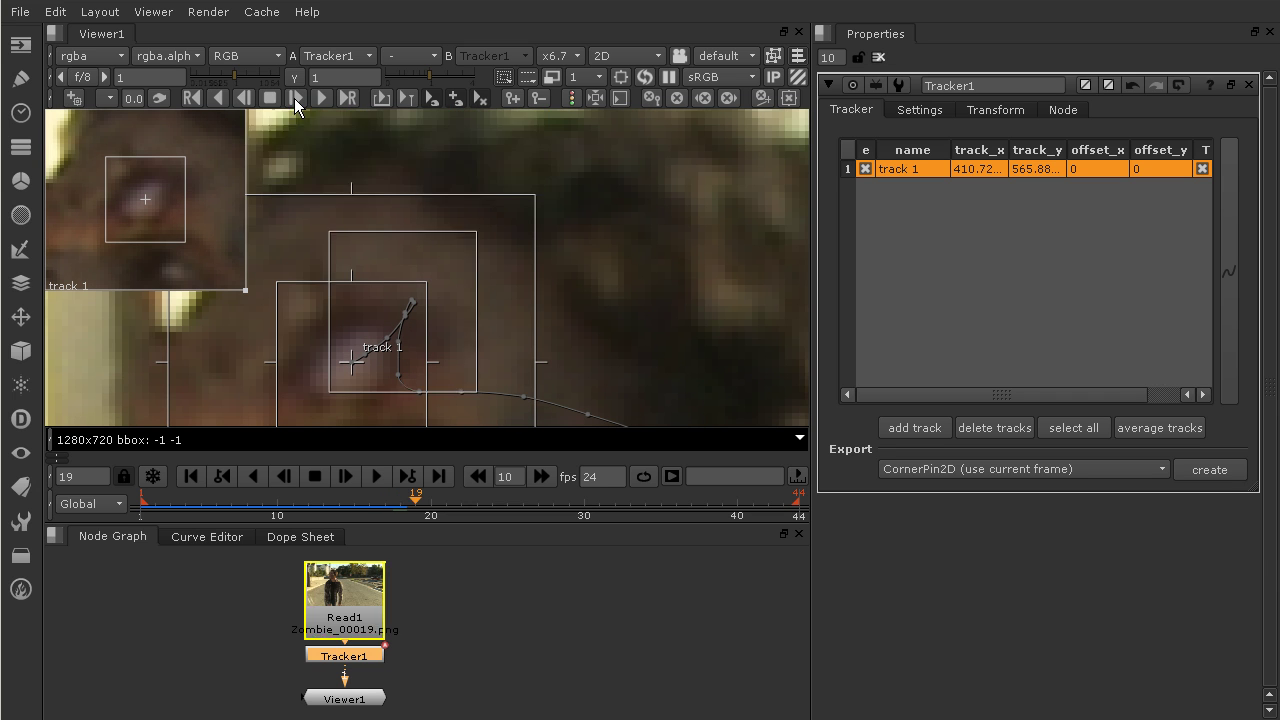
left_click(296, 99)
left_click(296, 99)
left_click(296, 99)
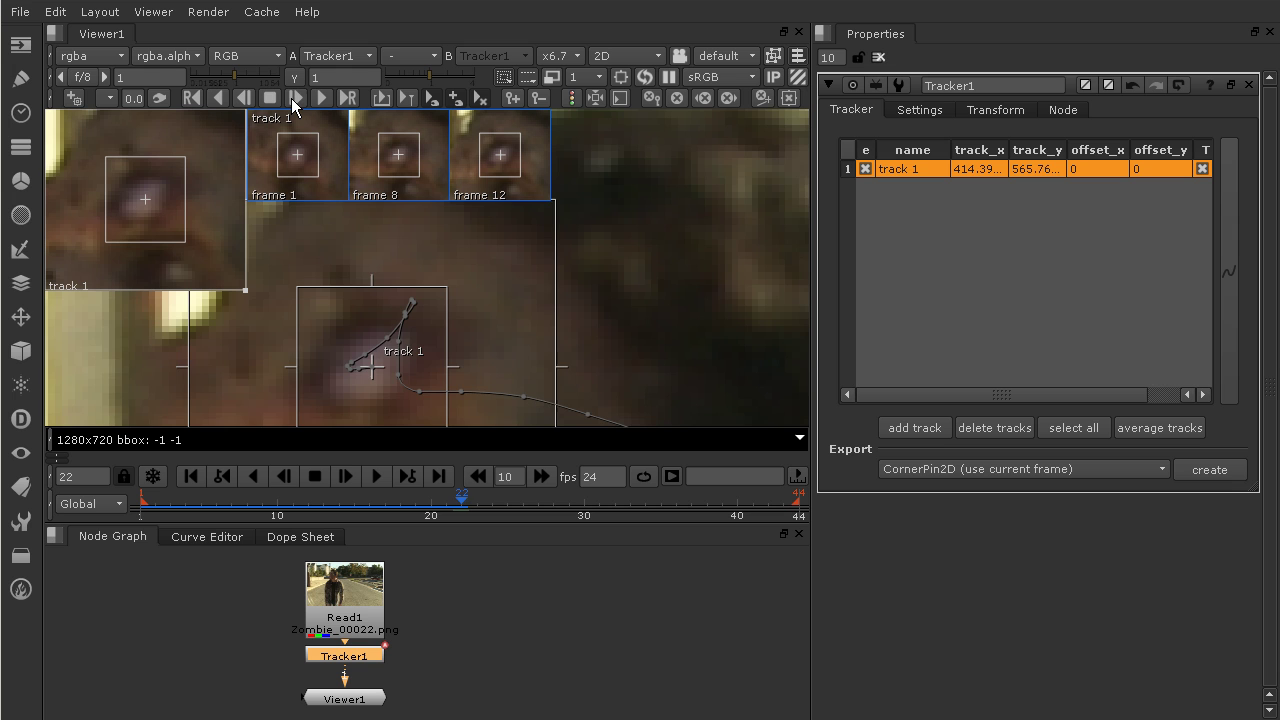
left_click(296, 99)
left_click(296, 99)
left_click(296, 99)
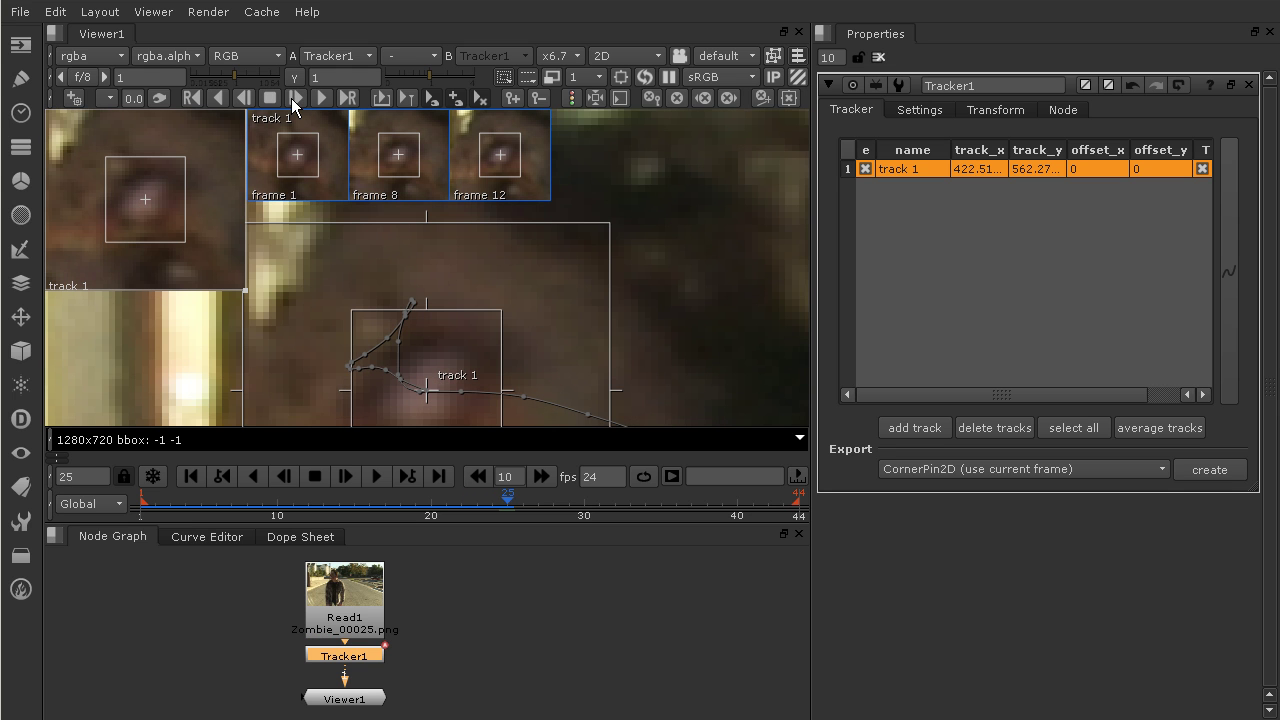
left_click(296, 99)
left_click(296, 99)
left_click(296, 99)
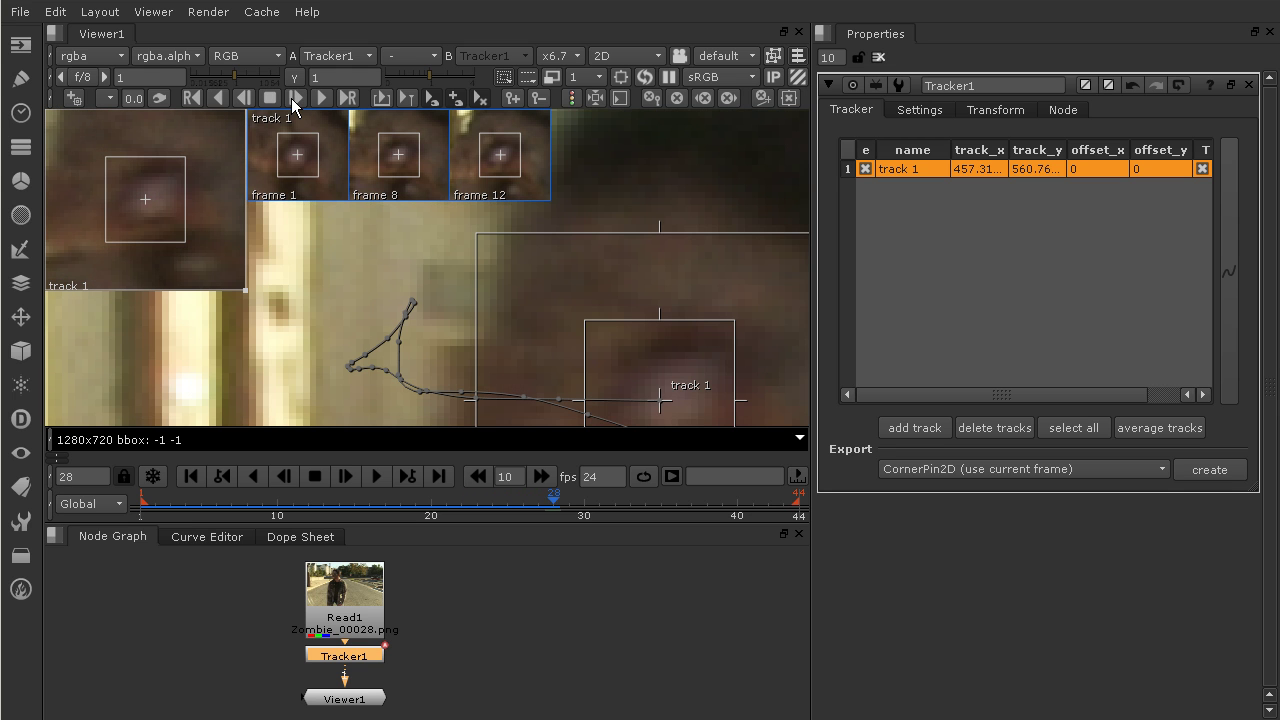
left_click(296, 99)
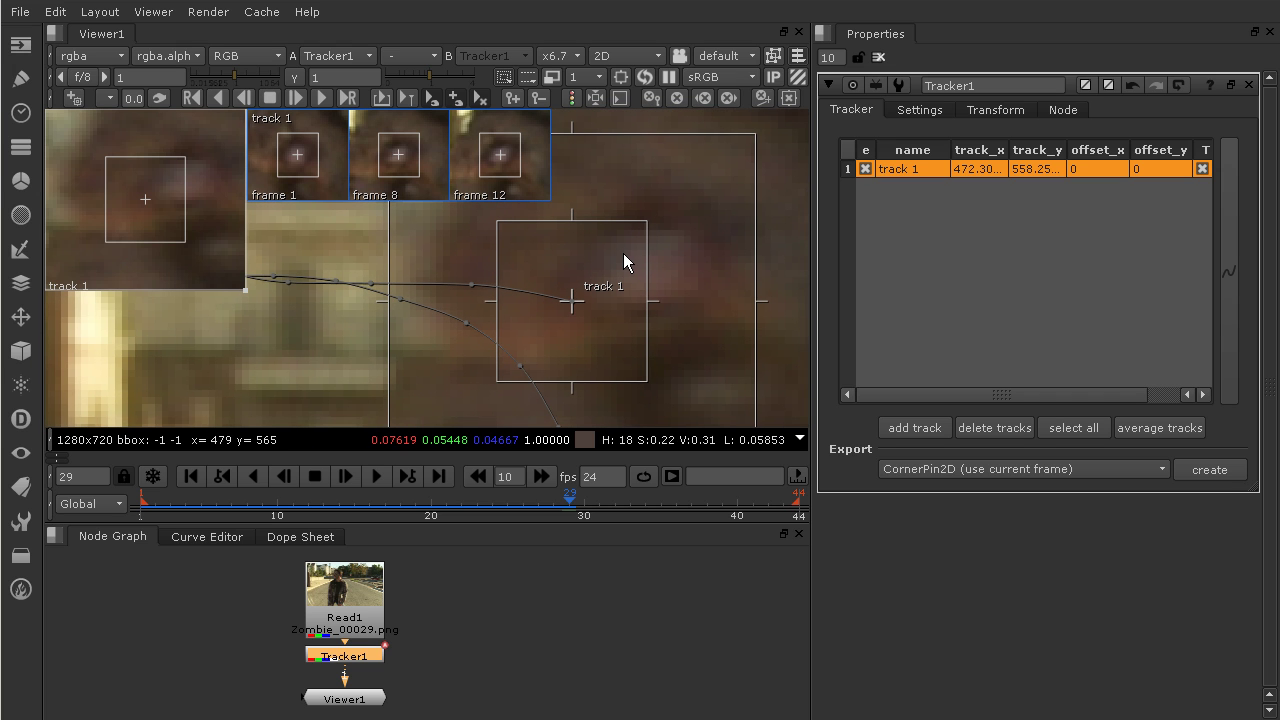
Compare track 1's alignment with the forehead spot at frames 28 and 27, ending on frame 28
left_click(562, 503)
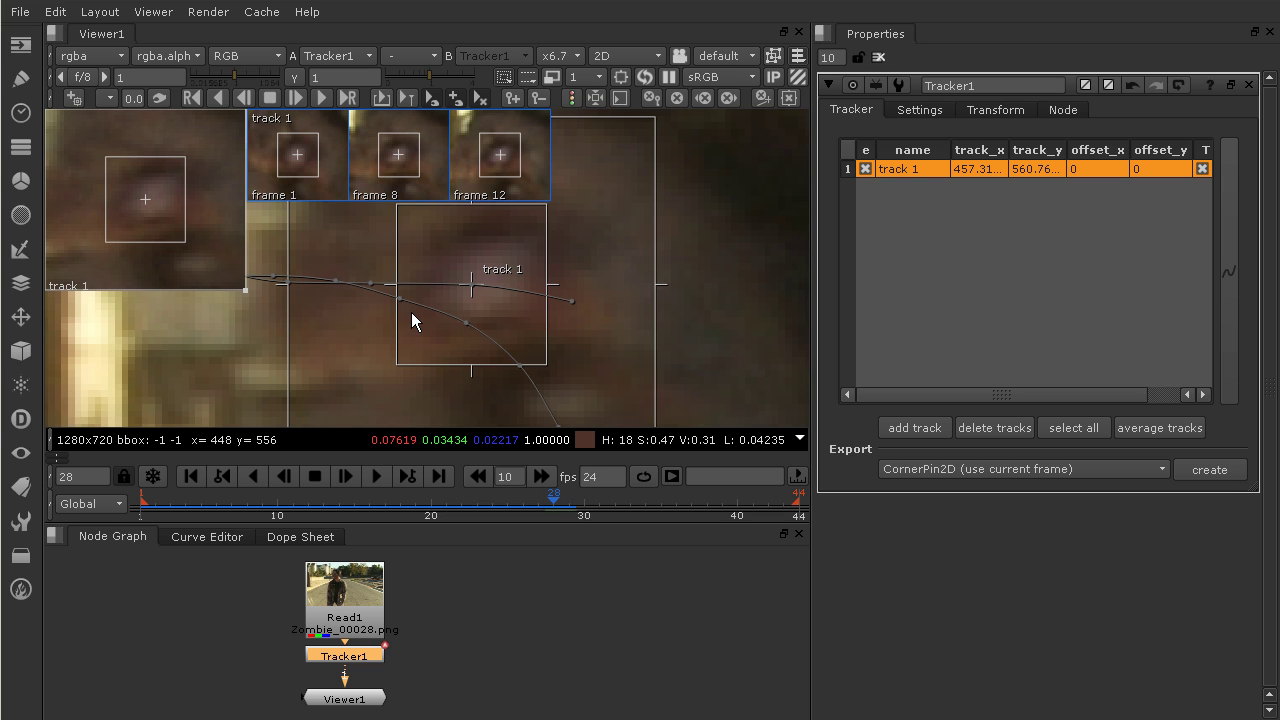
left_click(543, 503)
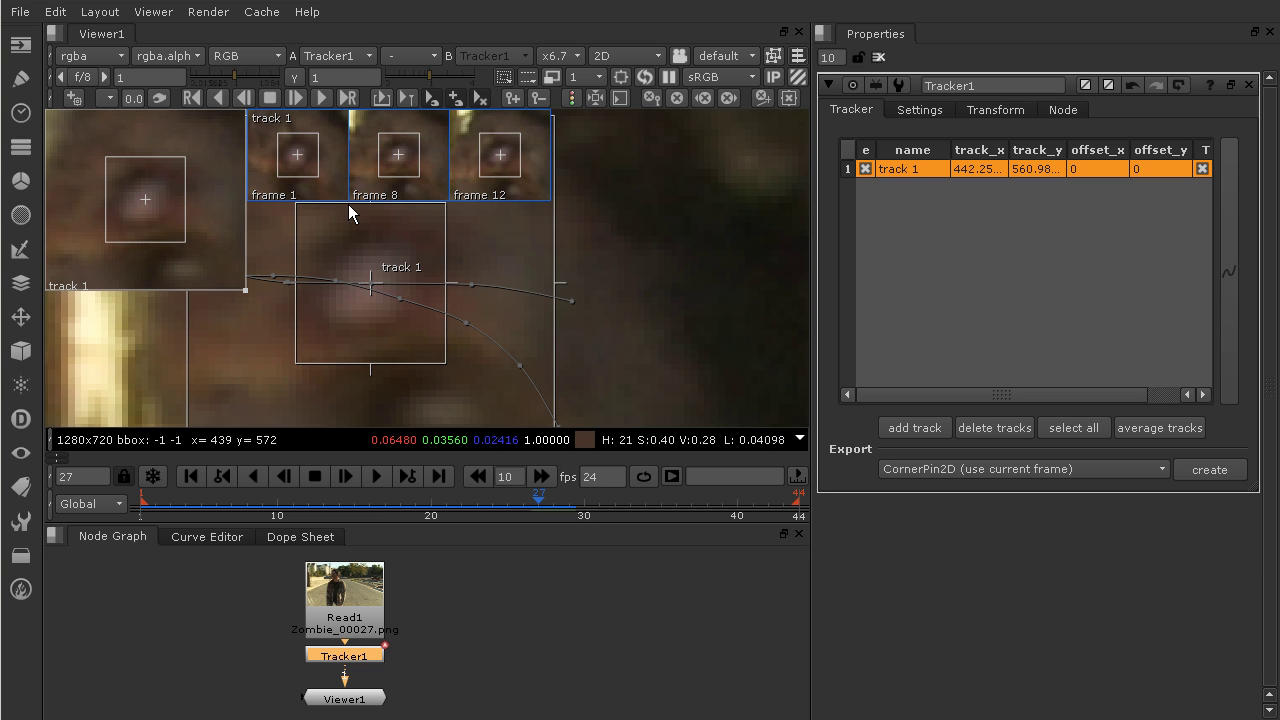
left_click(553, 505)
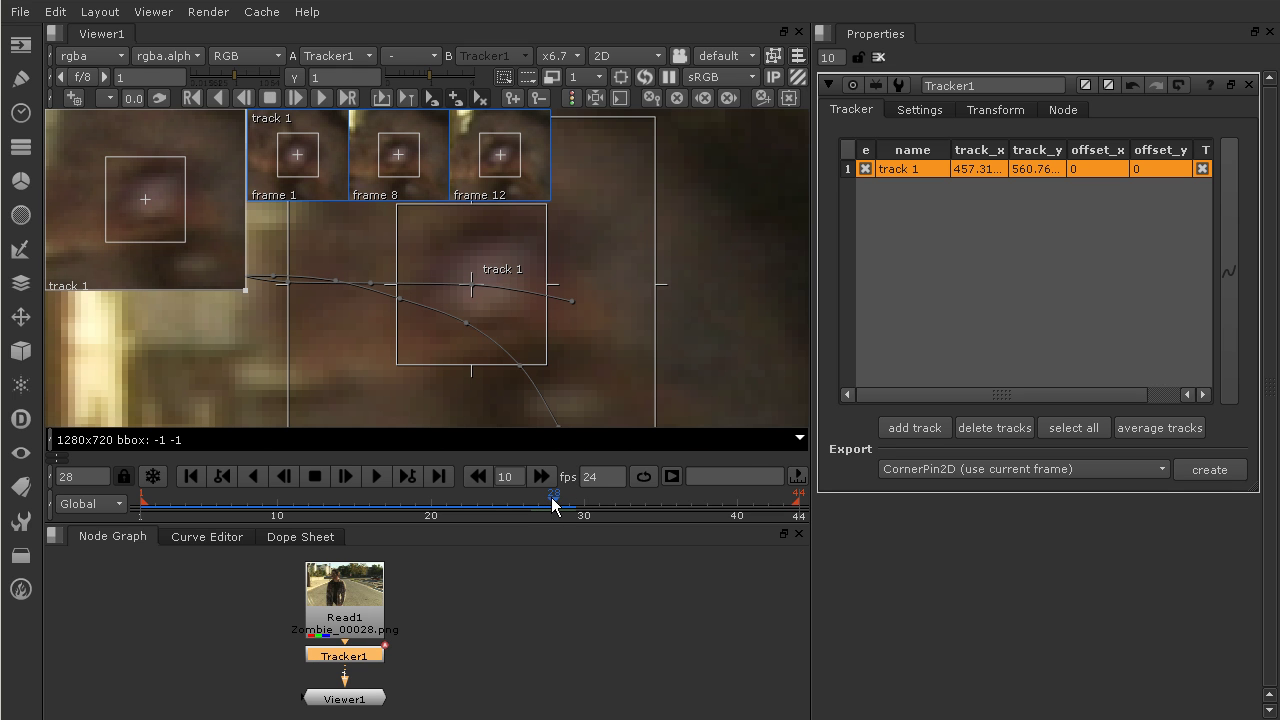
scroll(640, 340, "down", 3)
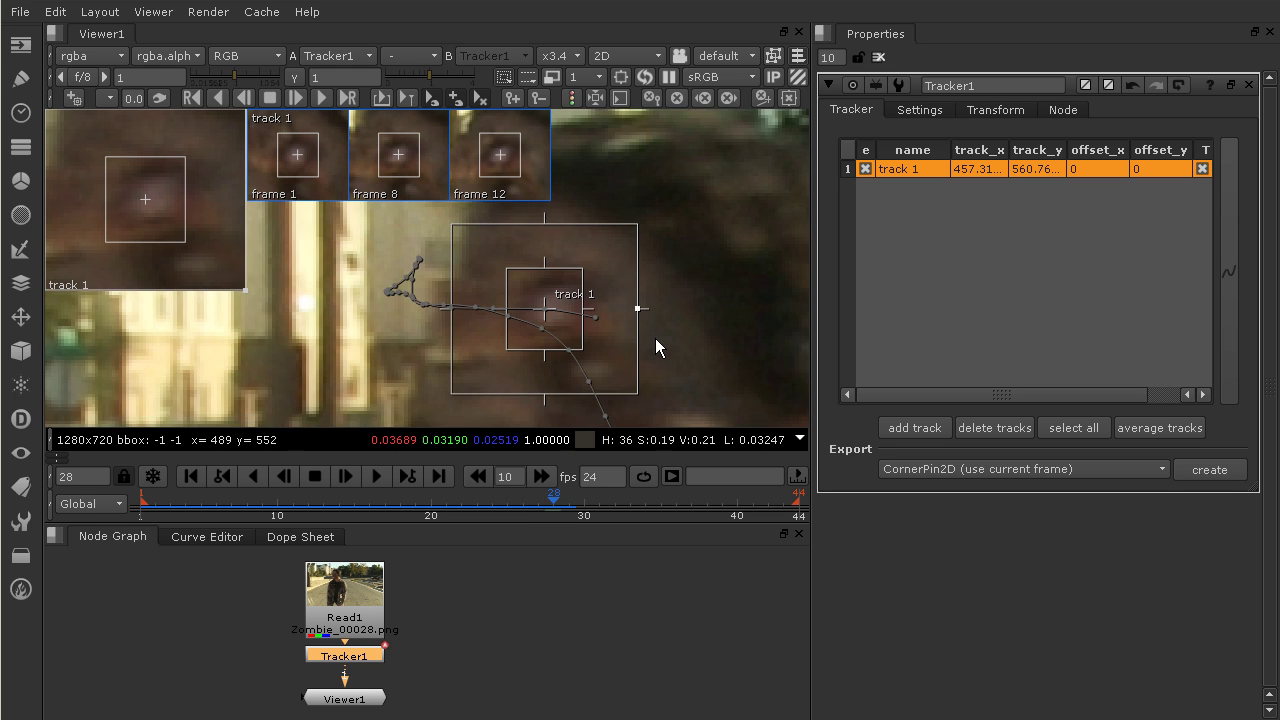
scroll(660, 340, "down", 5)
scroll(672, 345, "up", 3)
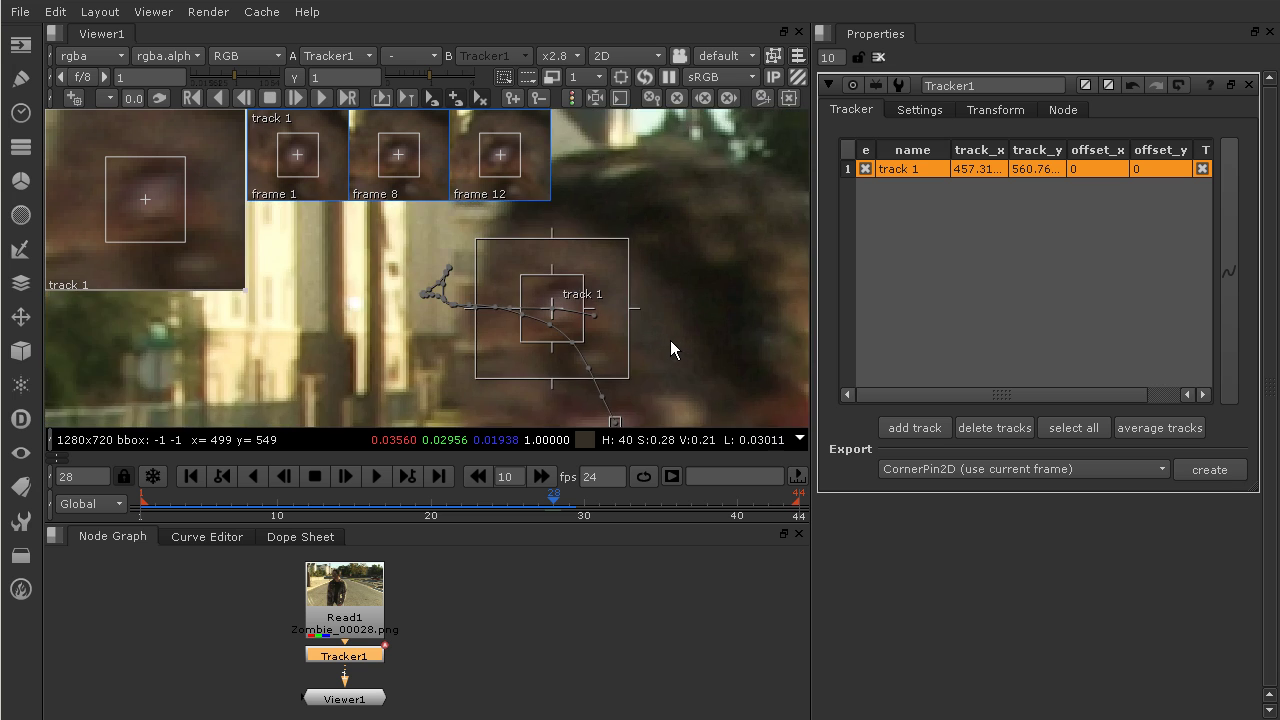
scroll(670, 340, "up", 3)
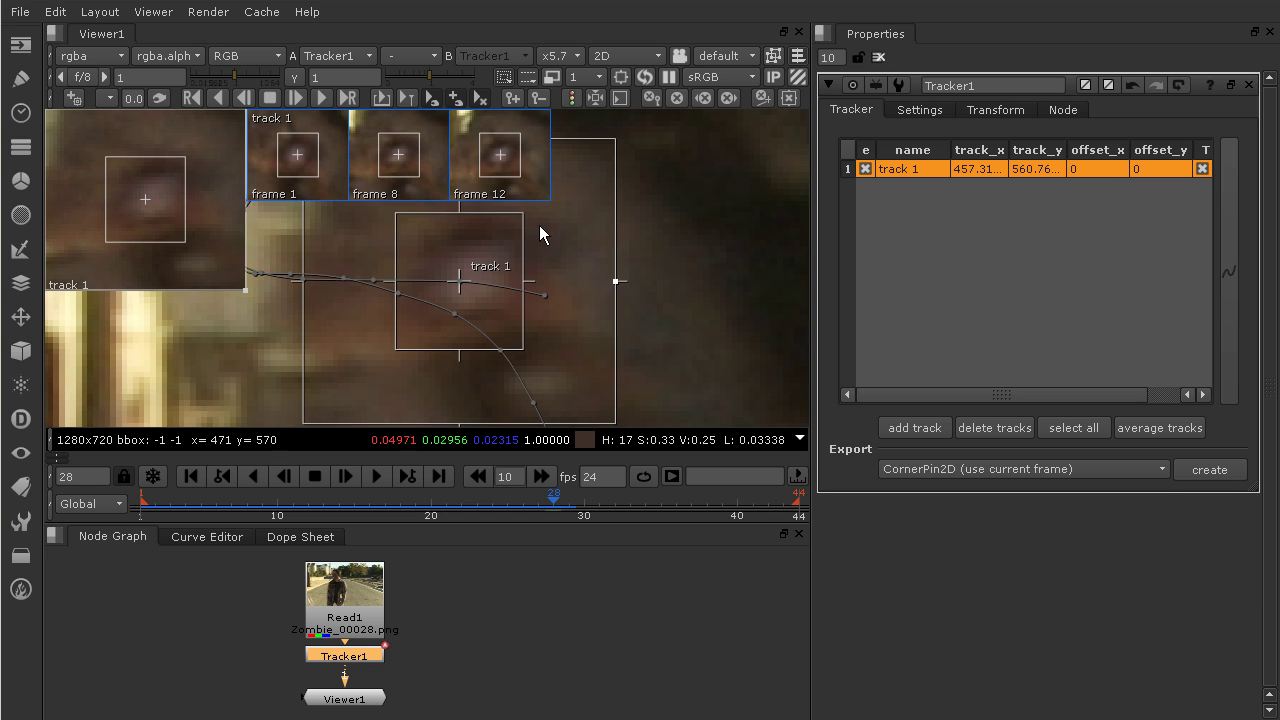
Widen track 1's pattern area and center it on the forehead spot at frame 28, then track to frame 29 and re-center it
left_click_drag(529, 277, 537, 278)
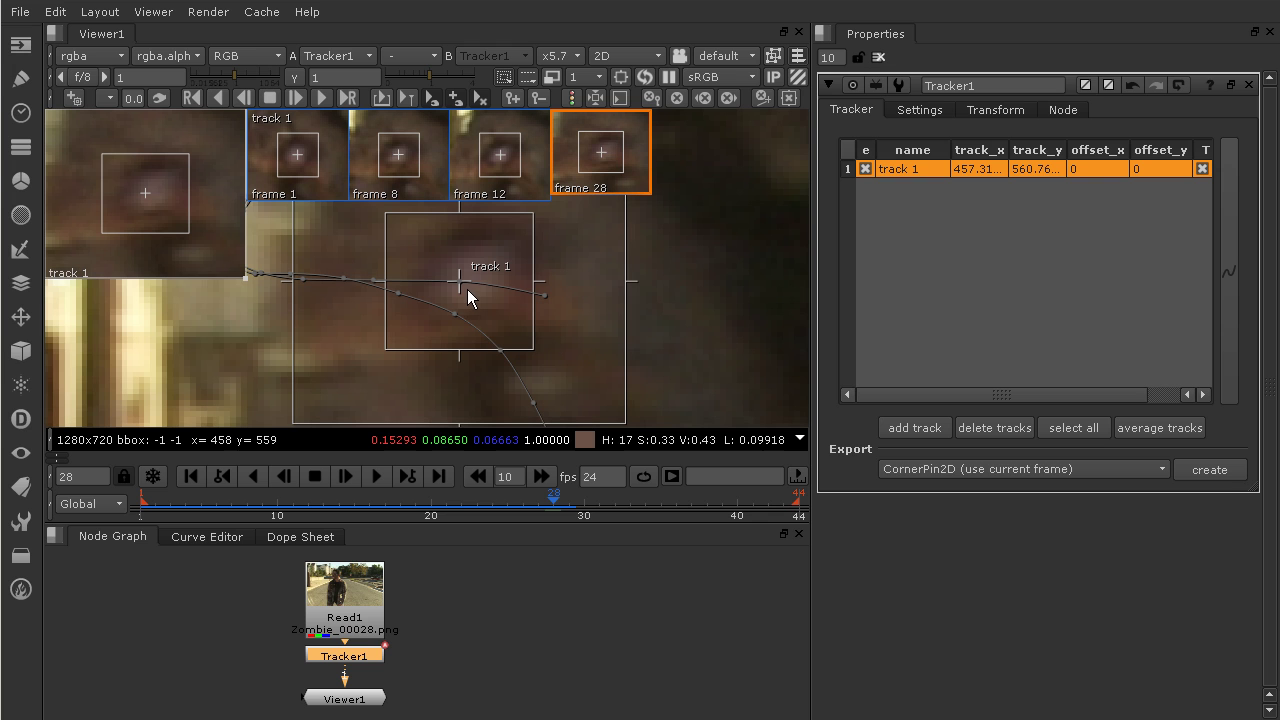
left_click_drag(457, 282, 480, 277)
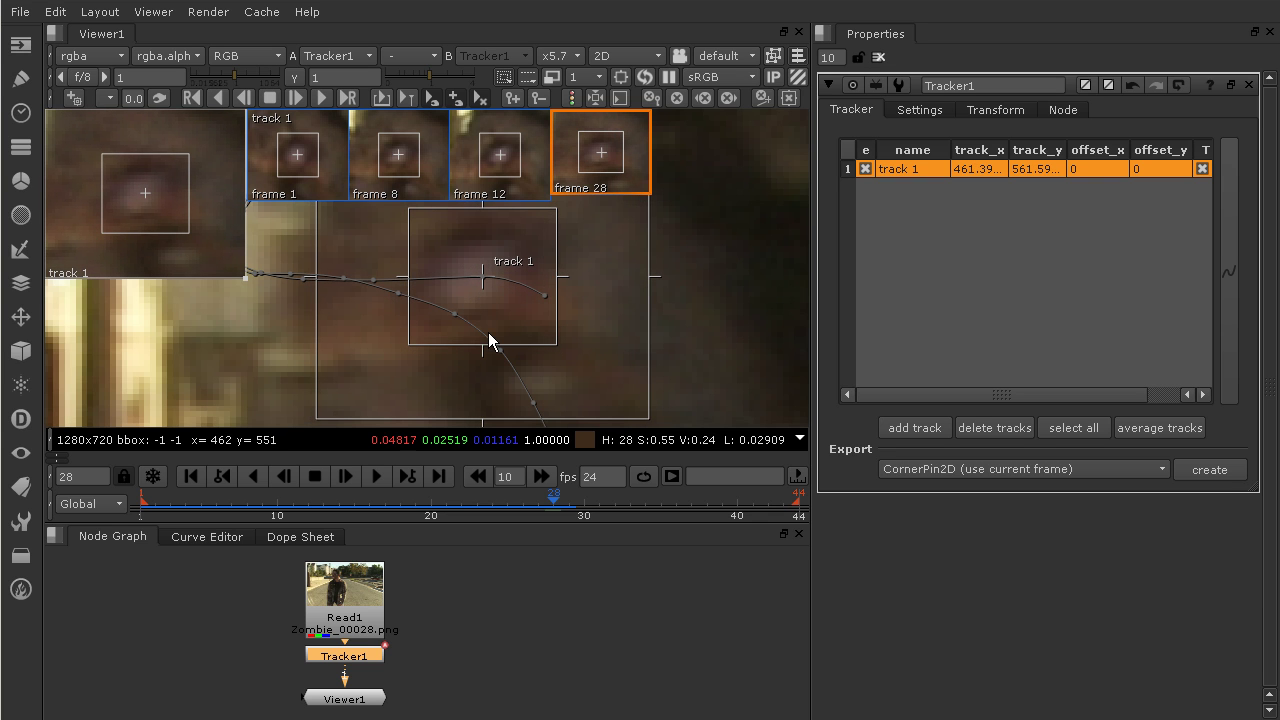
left_click(297, 99)
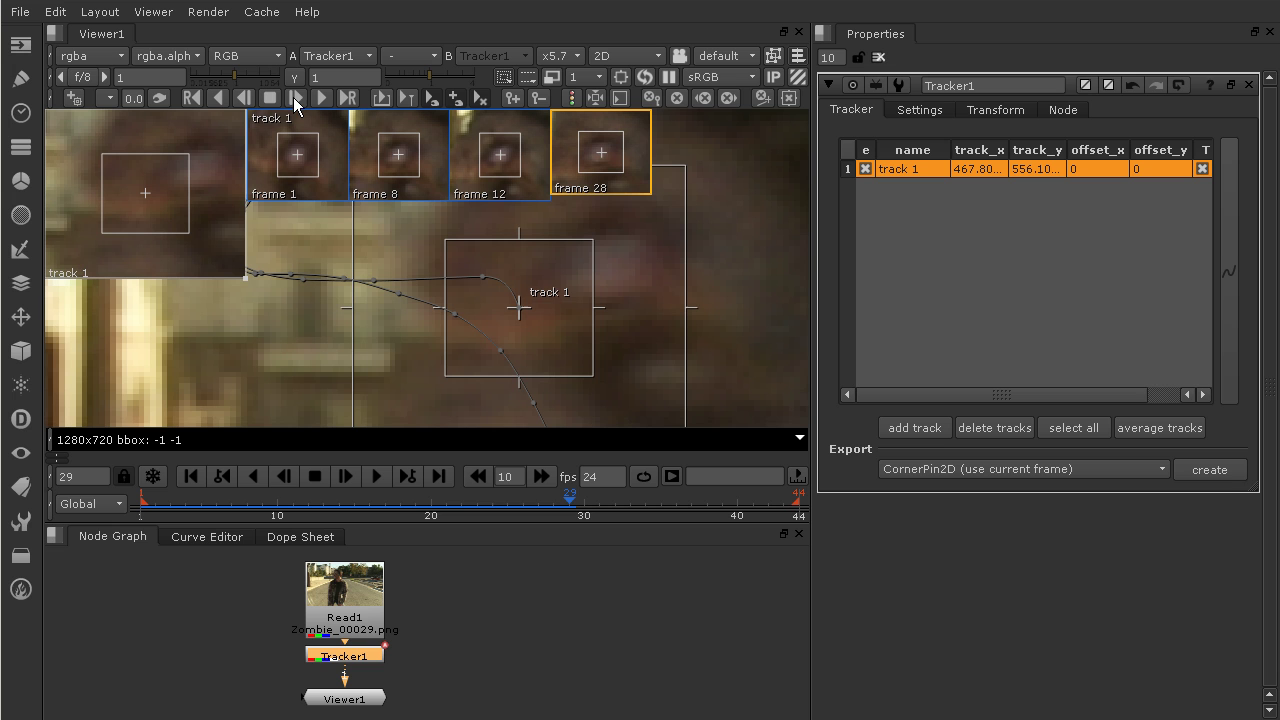
left_click_drag(519, 313, 611, 263)
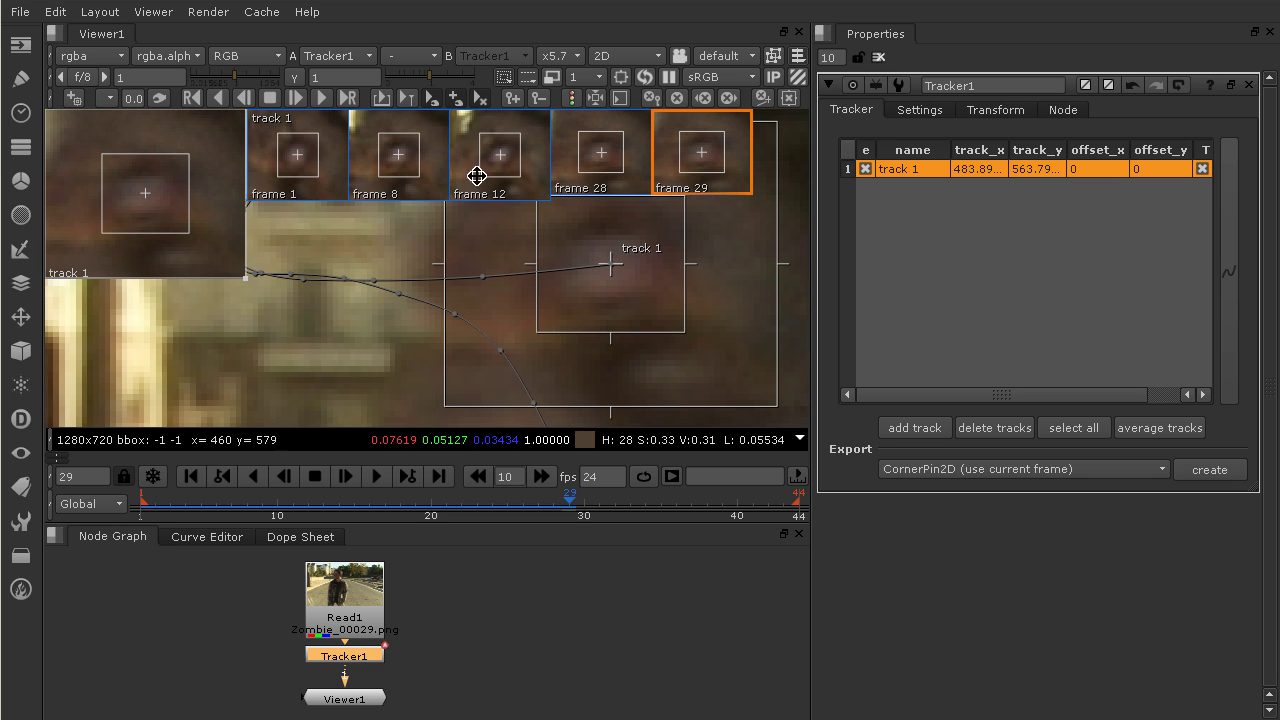
Track track 1 forward to frame 30 and fine-tune its position on the forehead spot there
left_click(297, 99)
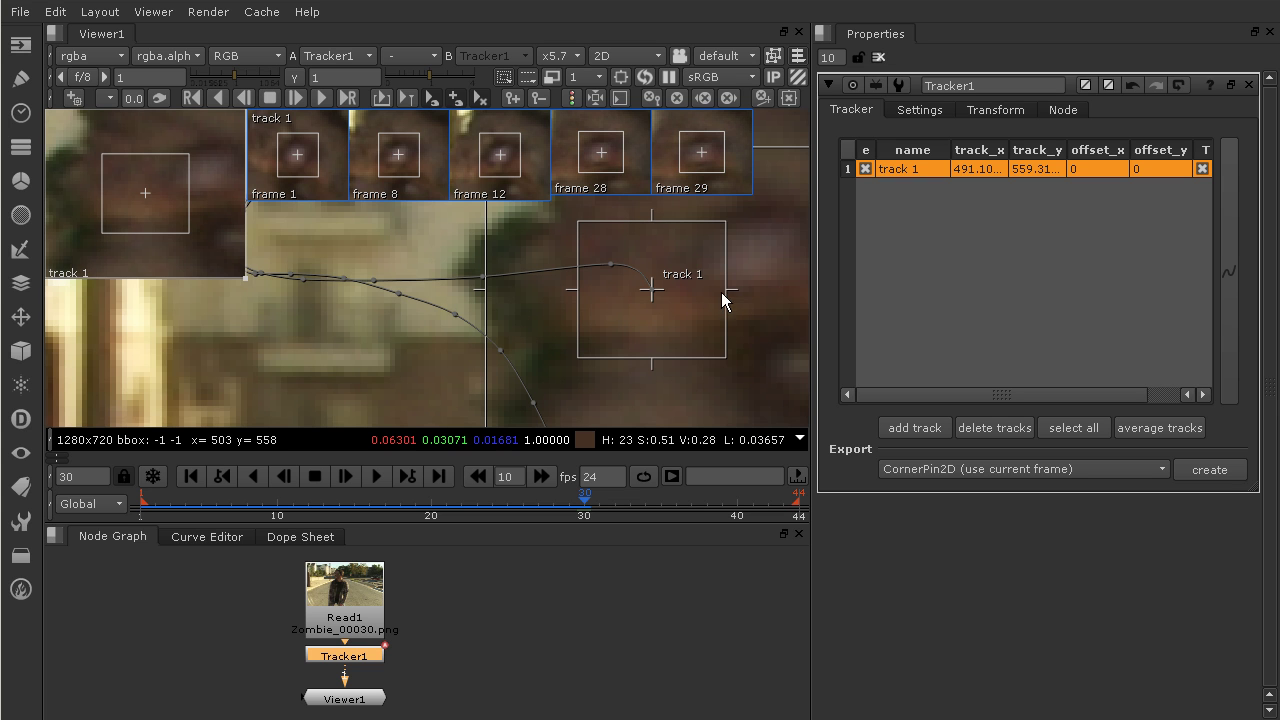
left_click_drag(722, 260, 436, 317)
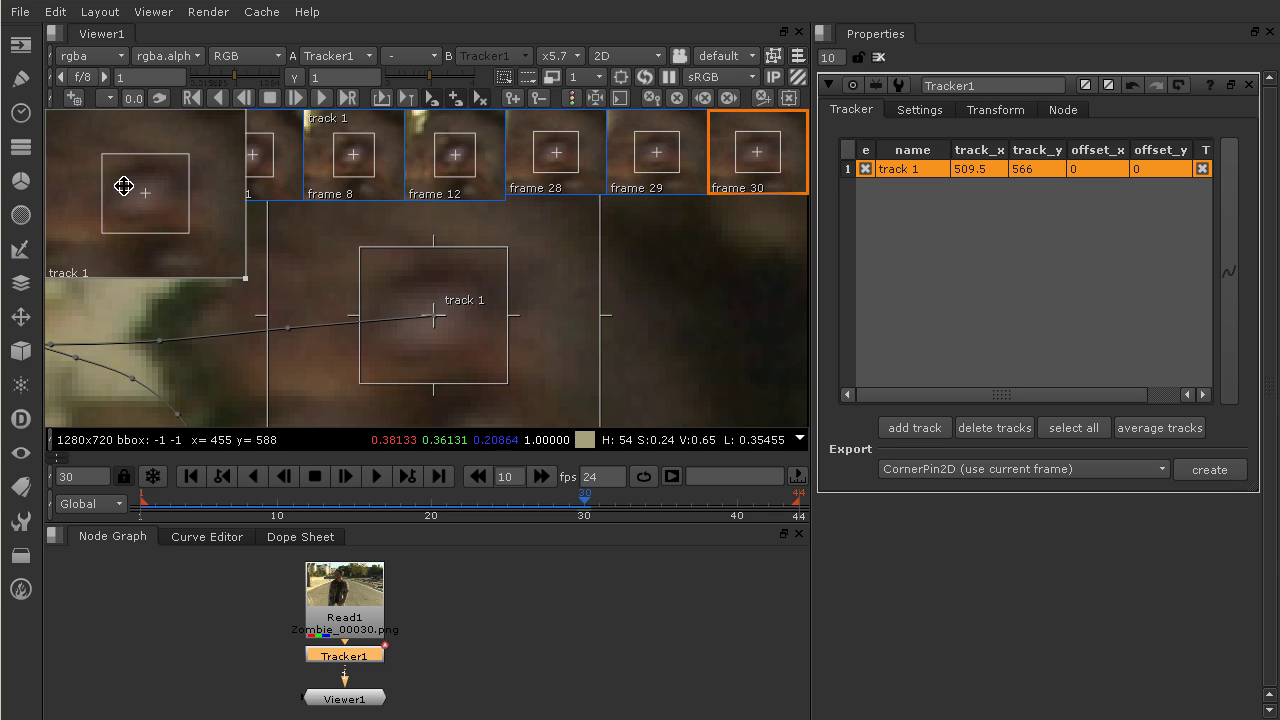
mouse_move(434, 317)
left_mouse_down()
mouse_move(445, 327)
mouse_move(422, 313)
mouse_move(444, 317)
mouse_move(440, 307)
left_mouse_up()
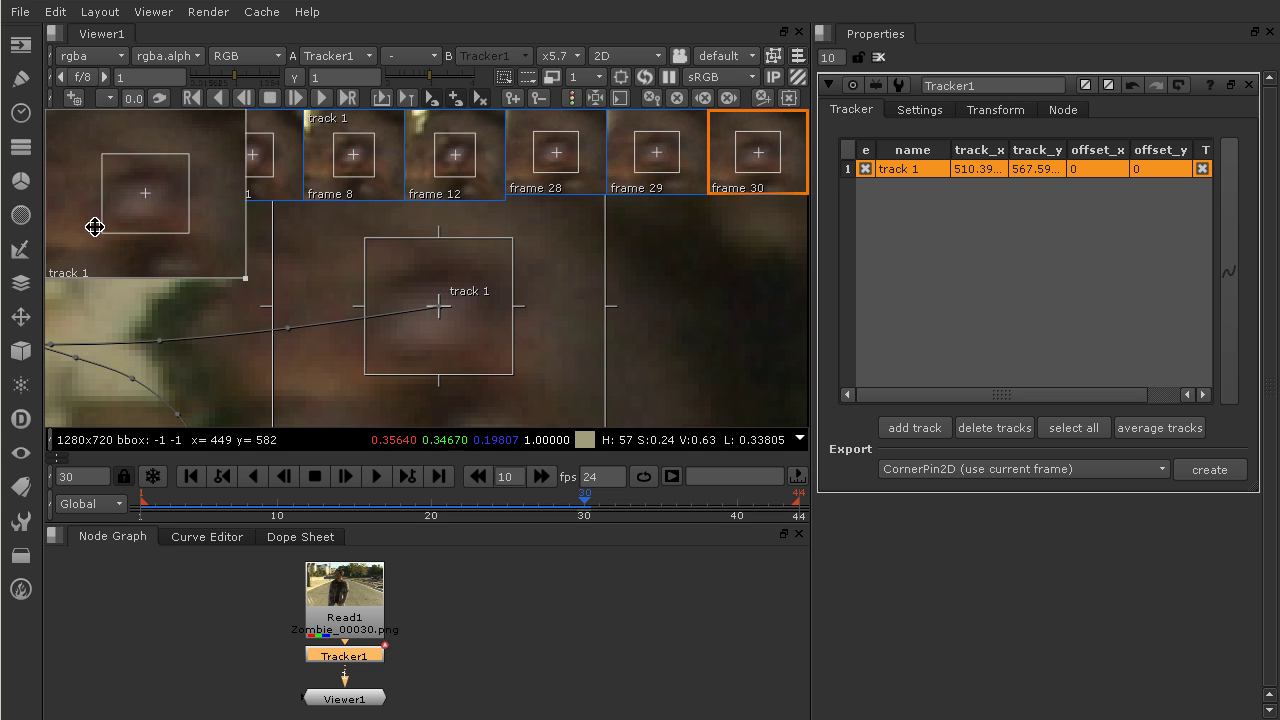
left_click_drag(440, 304, 435, 311)
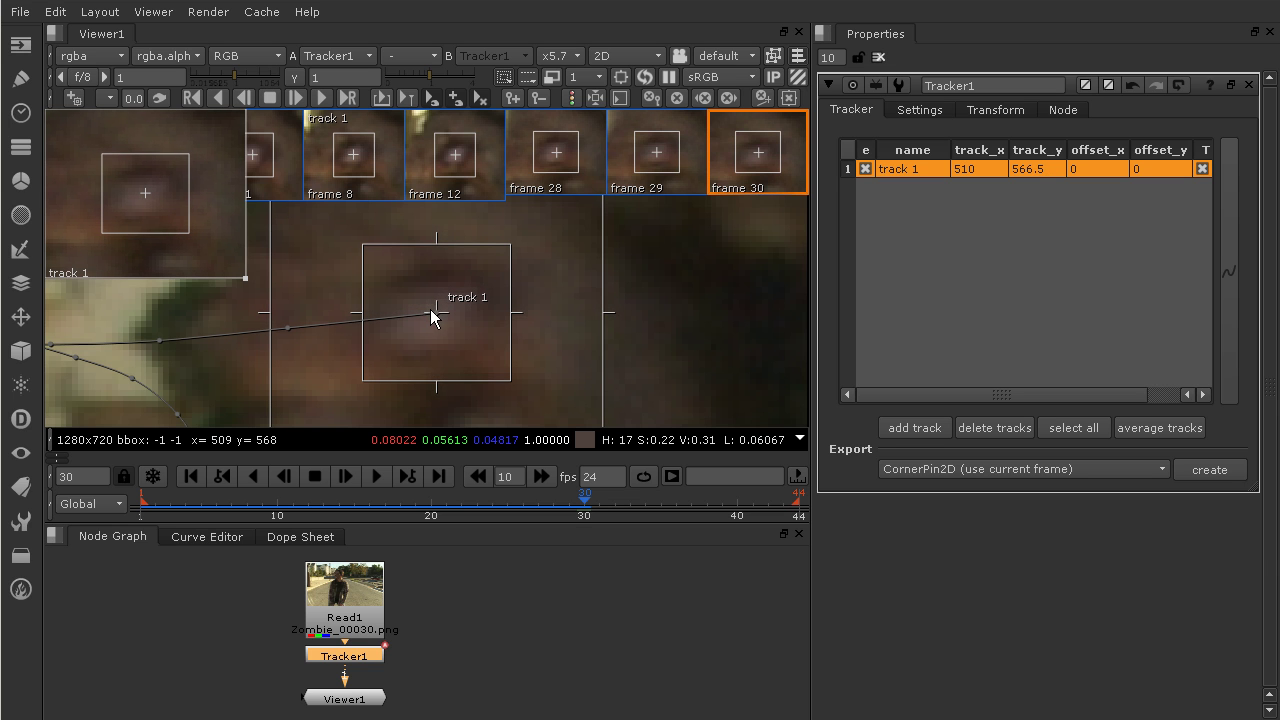
Track track 1 forward to frame 31 and re-center it on the blurred forehead spot
left_click(295, 97)
middle_click_drag(671, 291, 425, 285)
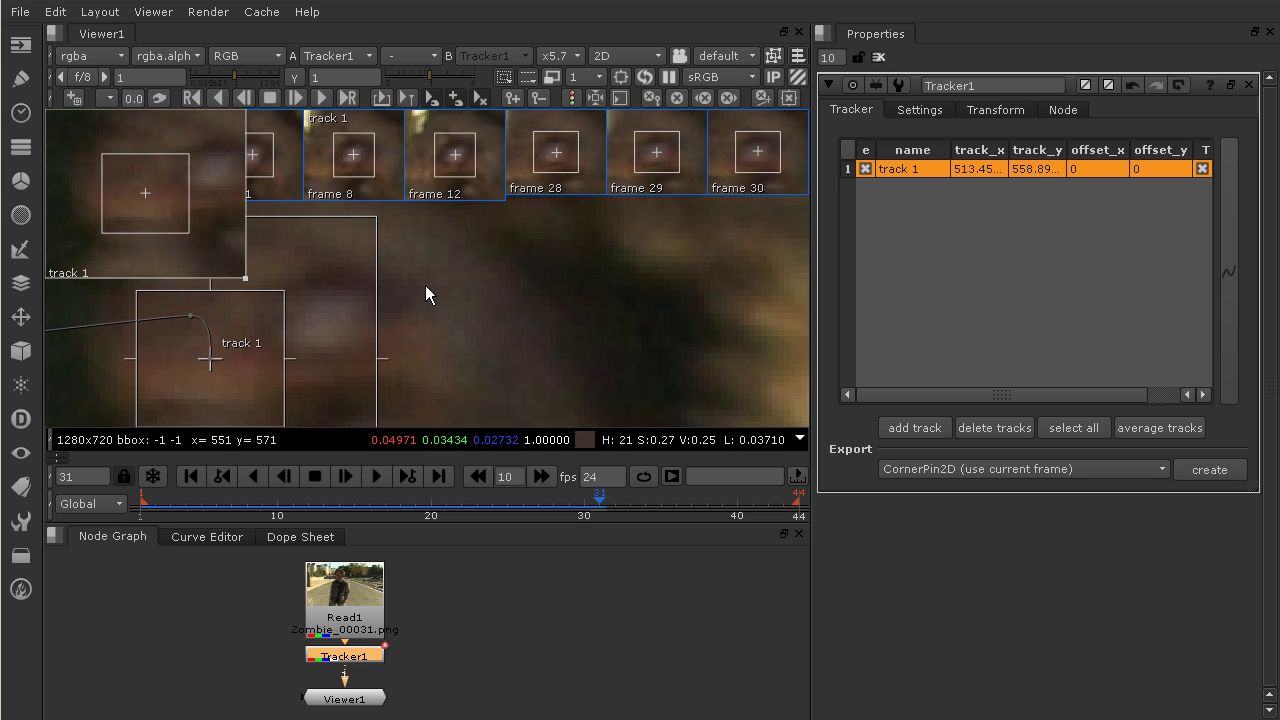
left_click_drag(221, 346, 330, 347)
left_click_drag(328, 313, 319, 318)
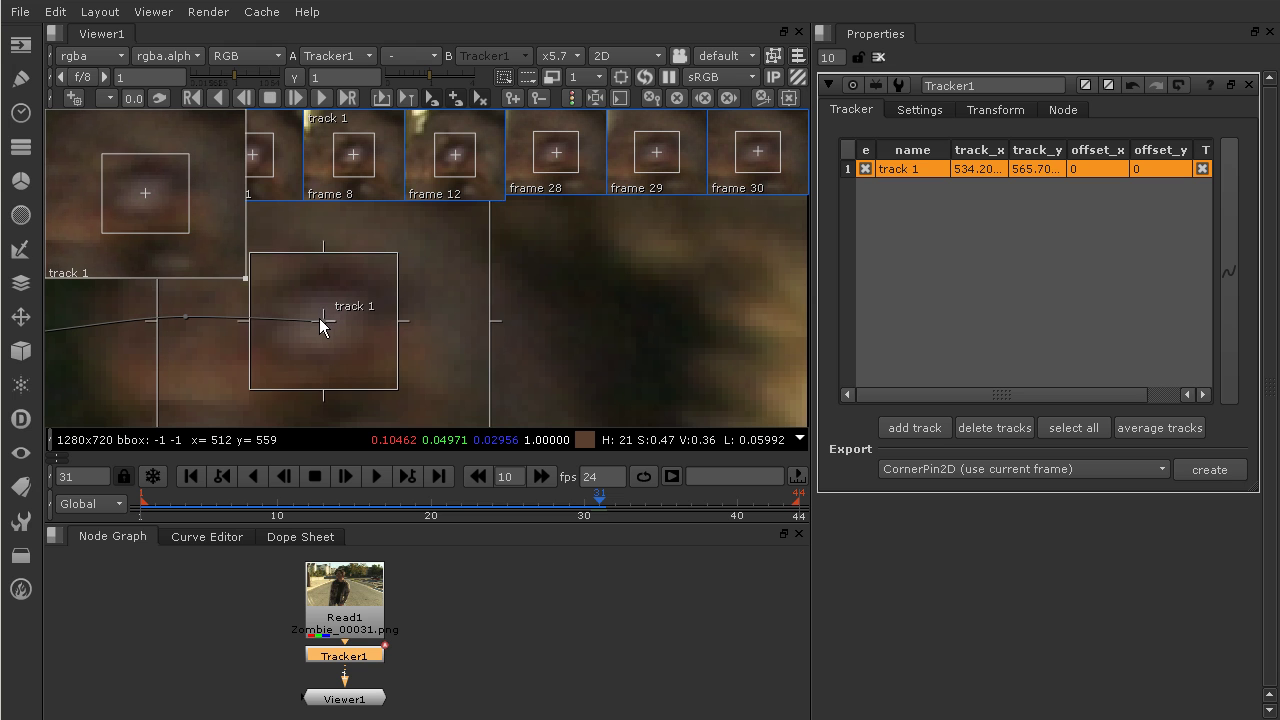
Track track 1 forward through frames 32 and 33, re-centering it on the forehead spot at each frame
left_click(300, 93)
left_click_drag(334, 376, 453, 316)
left_click(296, 97)
left_click_drag(487, 264, 607, 300)
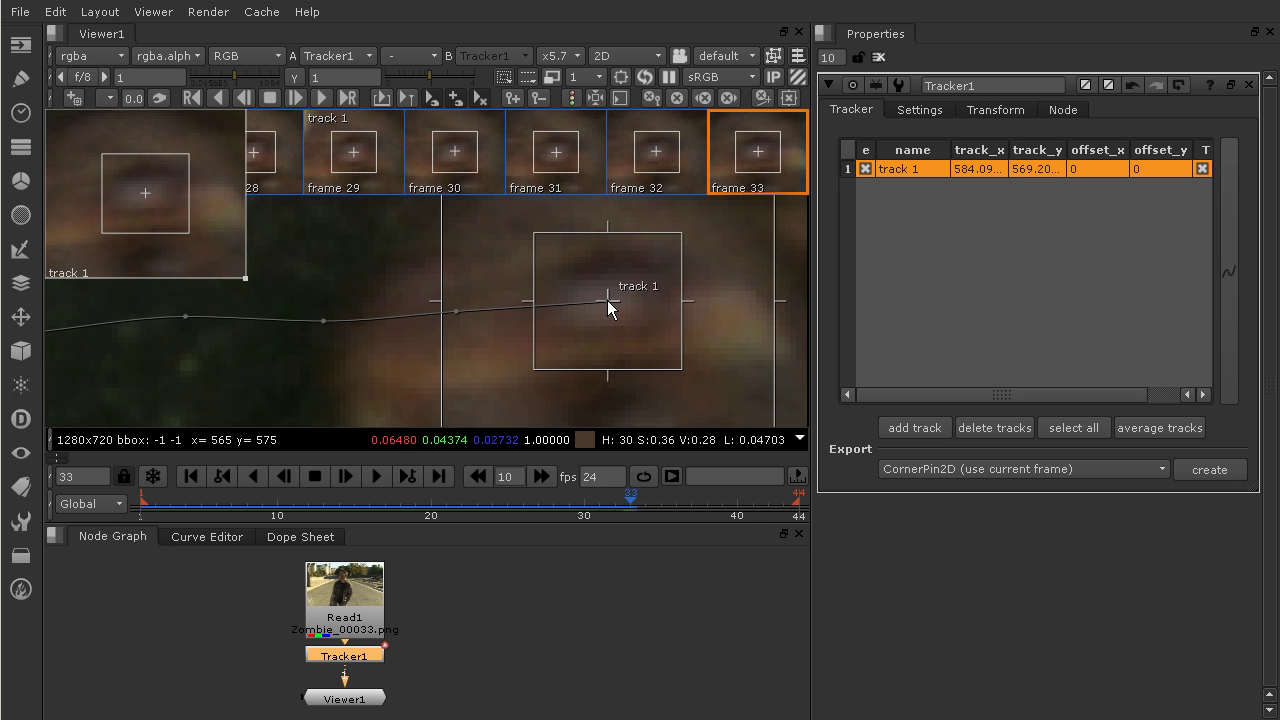
Track track 1 forward through frames 34 and 35, placing it back on the forehead spot at each frame
left_click(296, 97)
middle_click_drag(689, 268, 200, 246)
left_click_drag(200, 246, 337, 332)
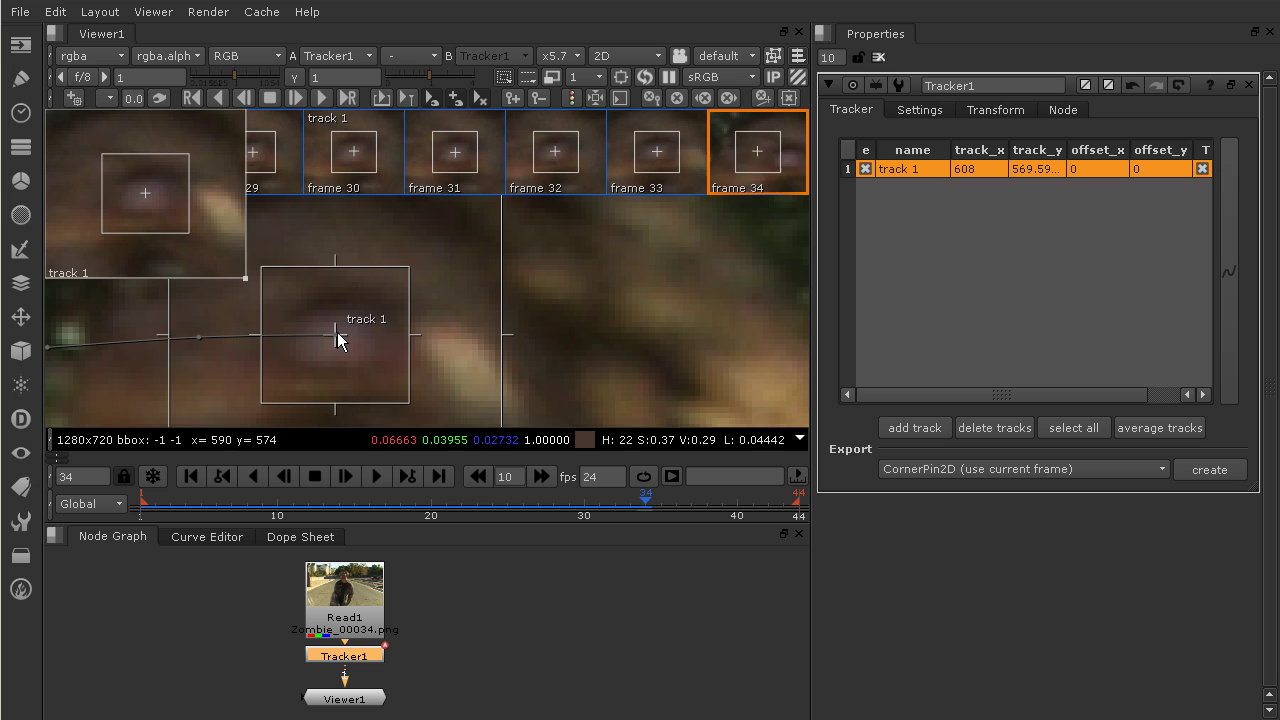
left_click(297, 98)
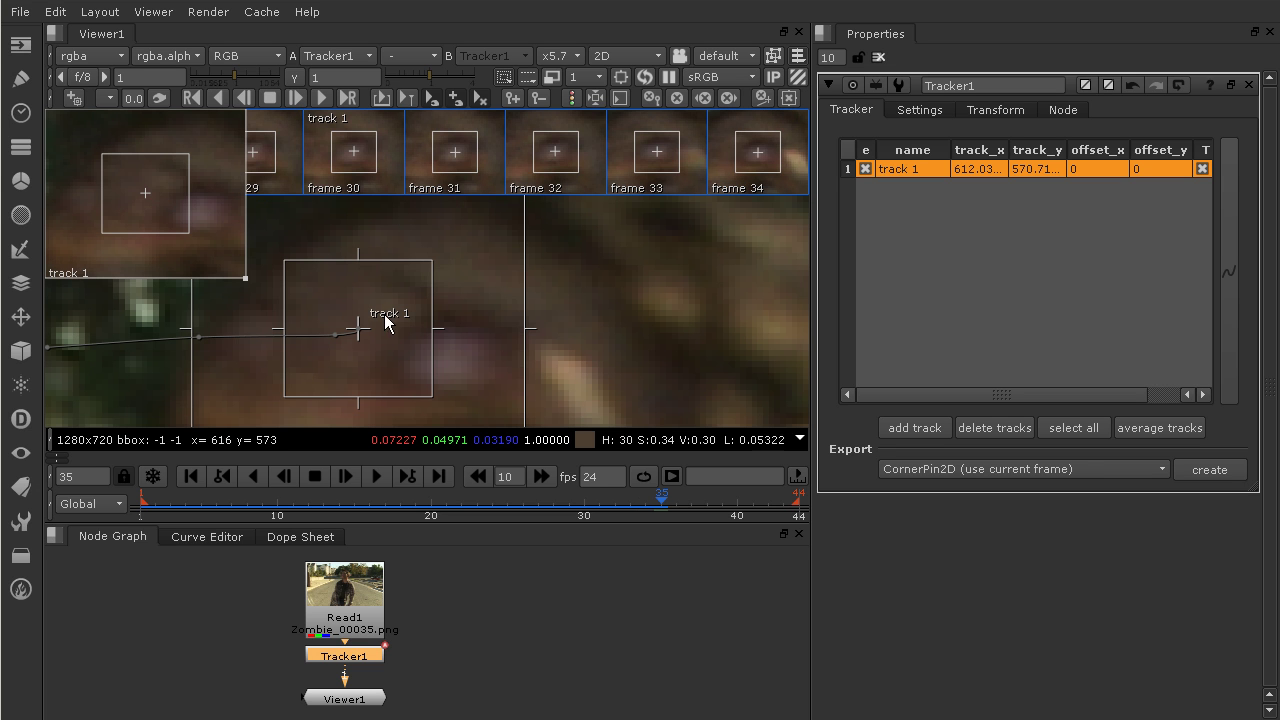
left_click_drag(360, 335, 453, 362)
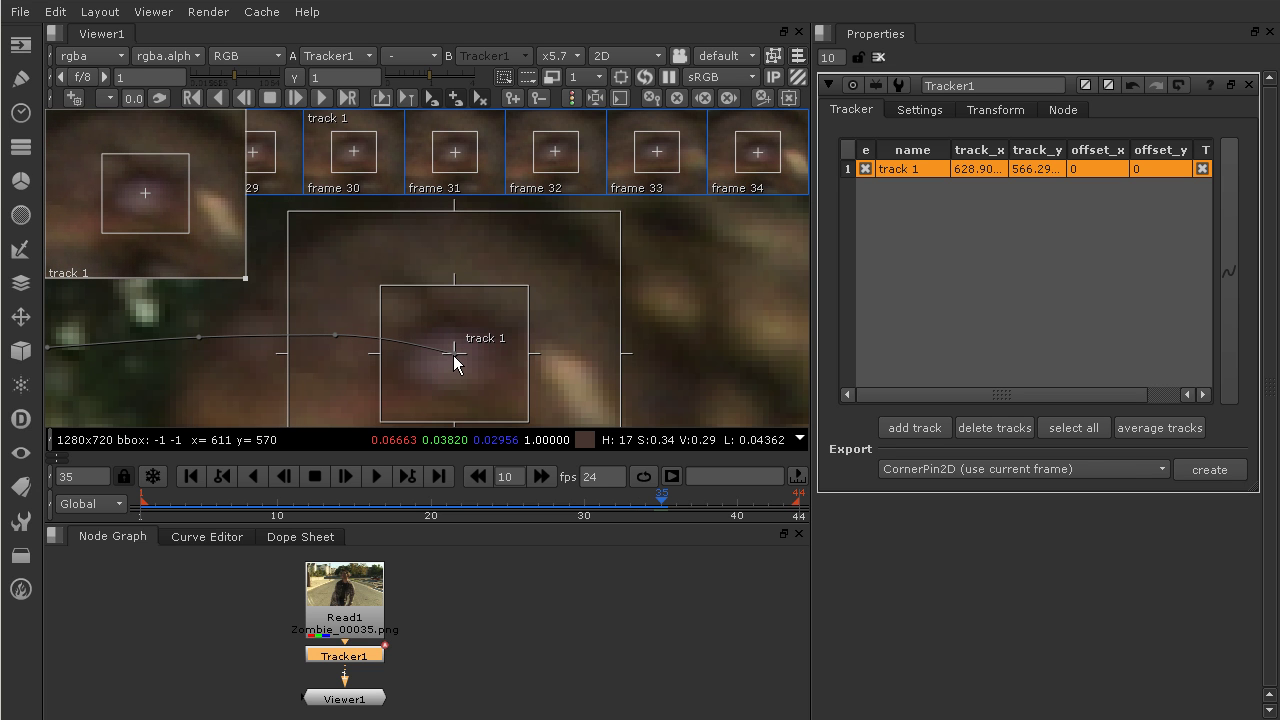
Track track 1 forward to frame 36 and reposition it on the forehead spot
left_click(297, 98)
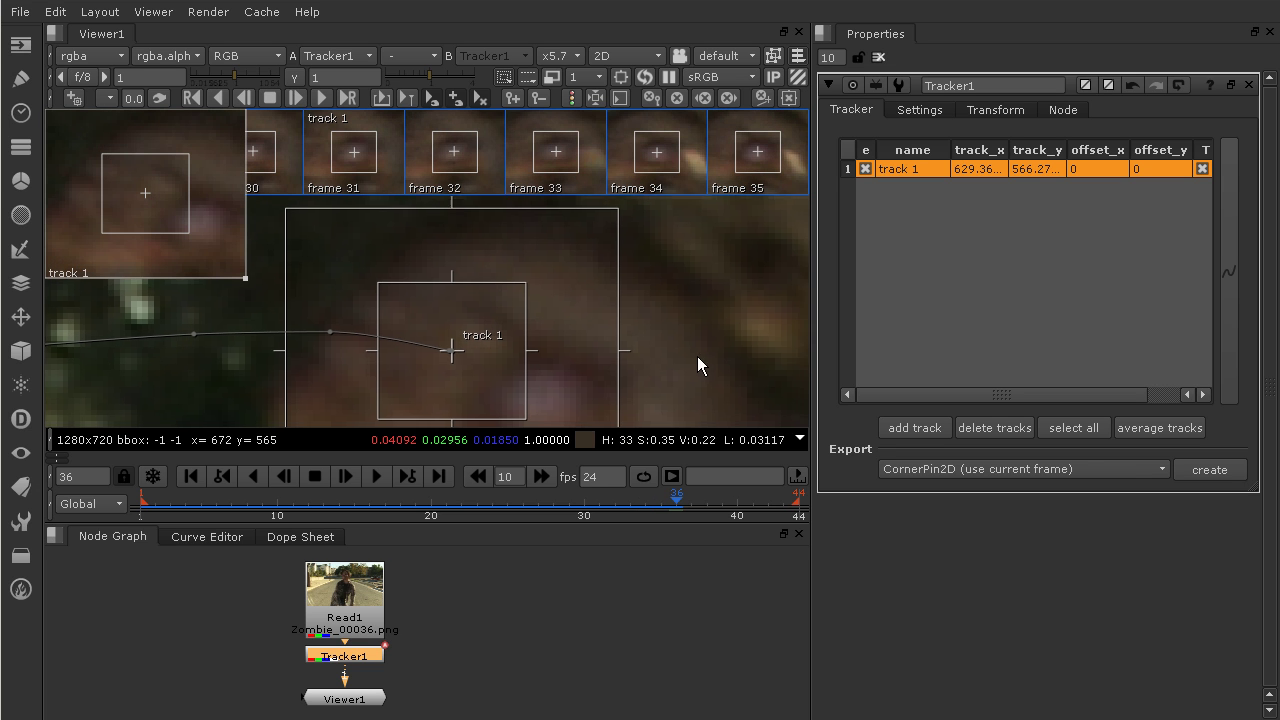
middle_click_drag(697, 356, 530, 261)
left_click_drag(266, 258, 375, 302)
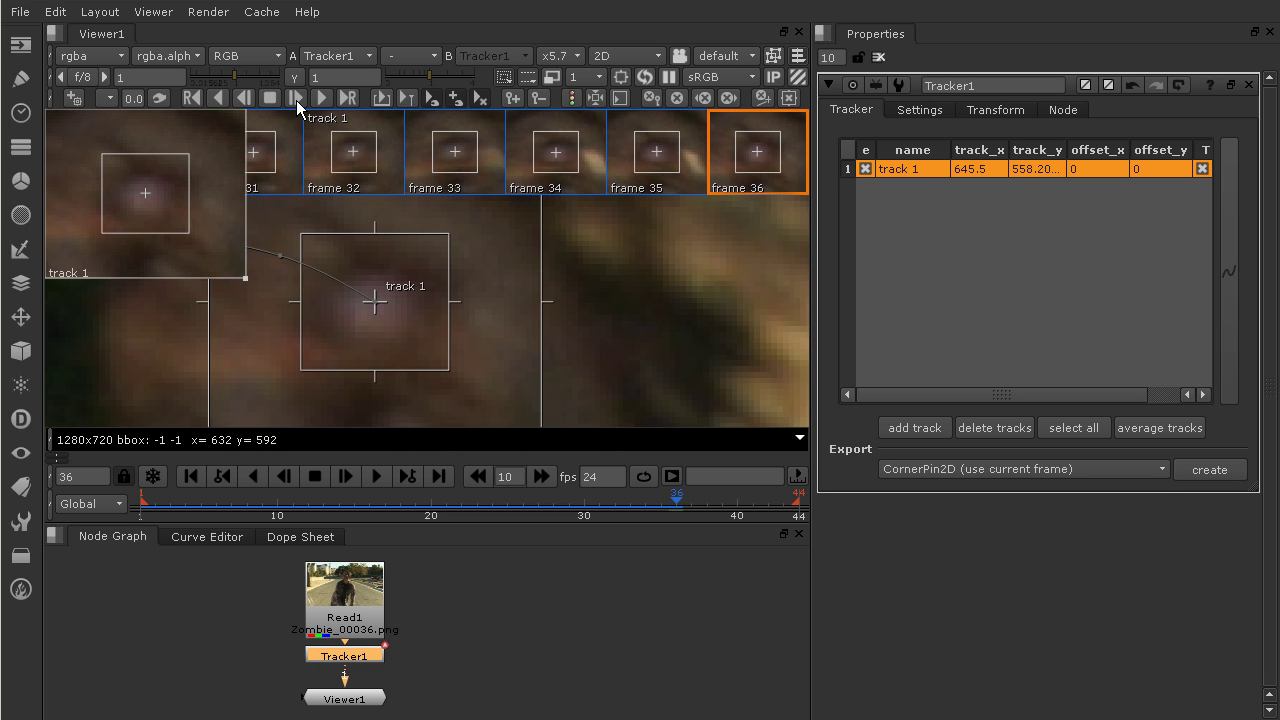
Track track 1 forward one frame at a time to frame 38, then track through to the last frame, 44
left_click(297, 99)
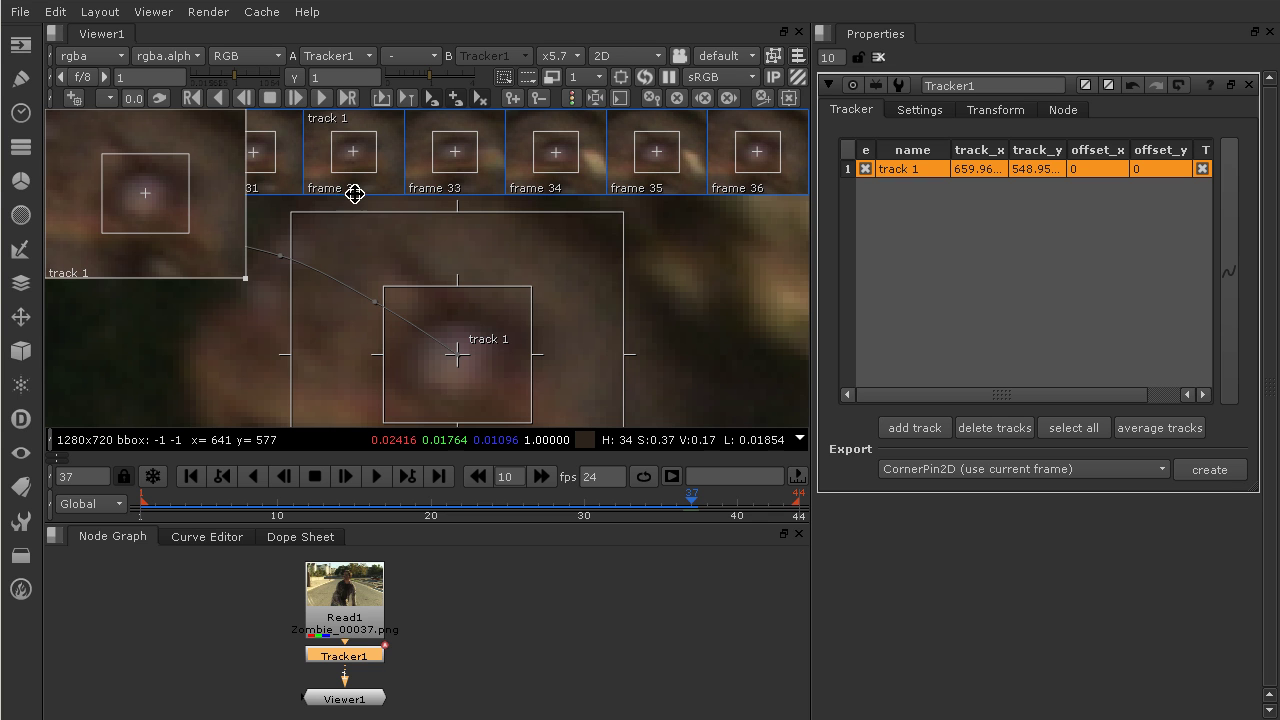
left_click(297, 99)
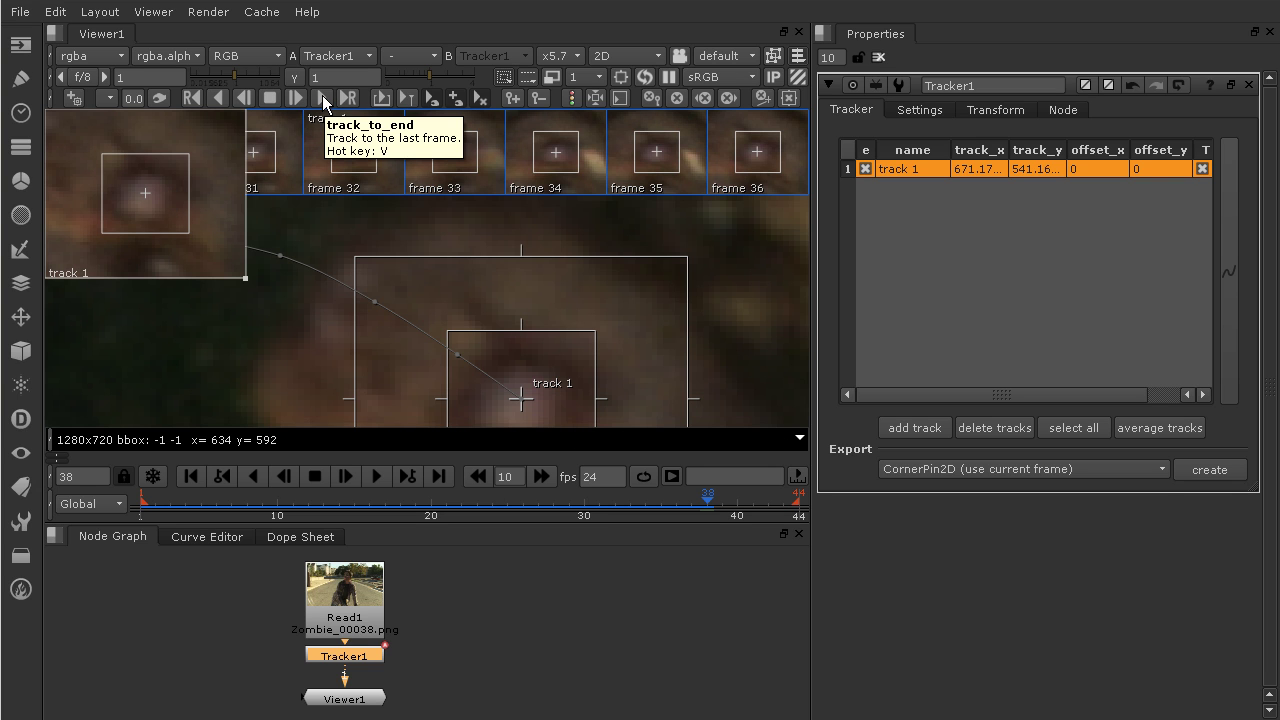
left_click(322, 97)
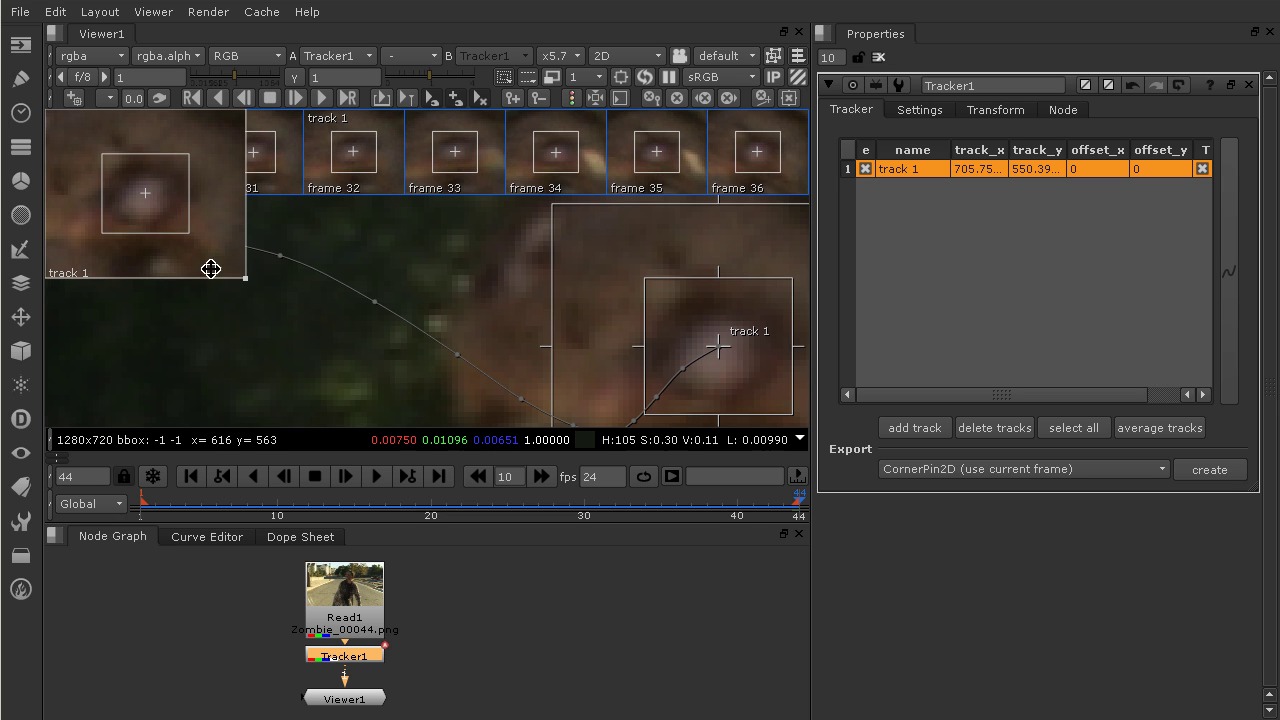
Scrub back from frame 44 to frame 1 and examine track 1's complete motion path over the shot
left_click(786, 508)
left_click_drag(786, 508, 142, 510)
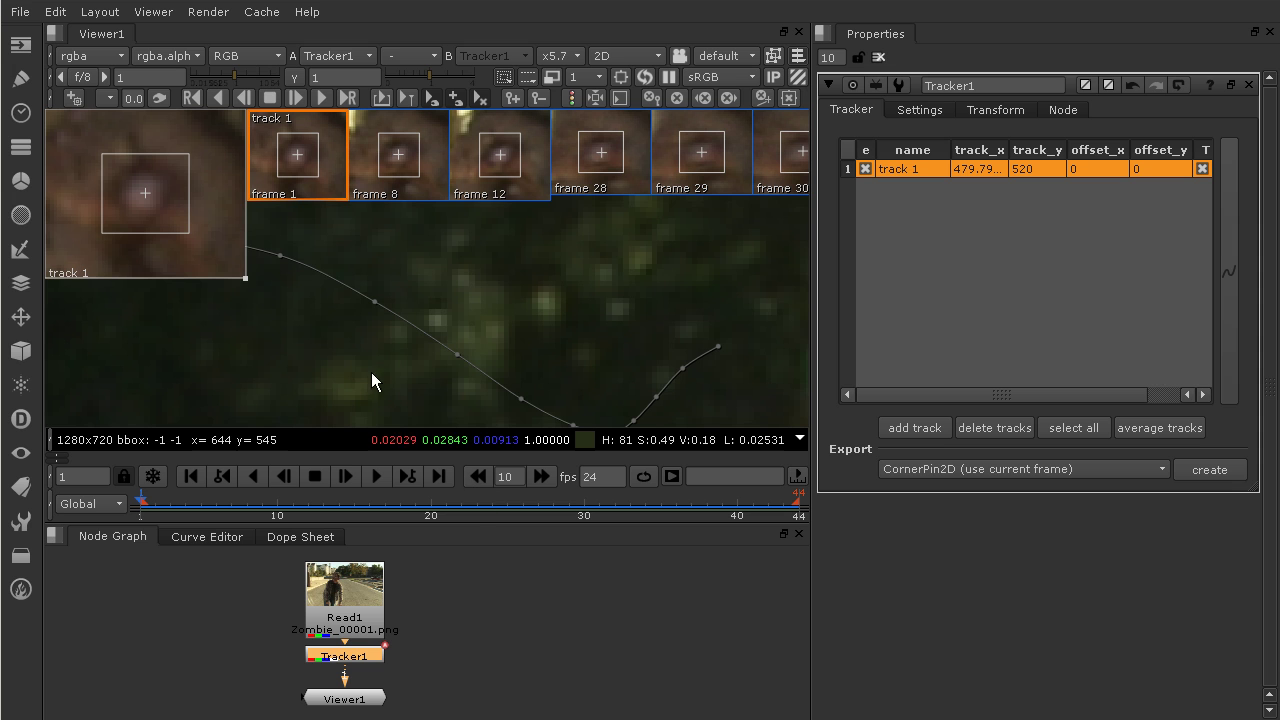
scroll(530, 335, "down", 8)
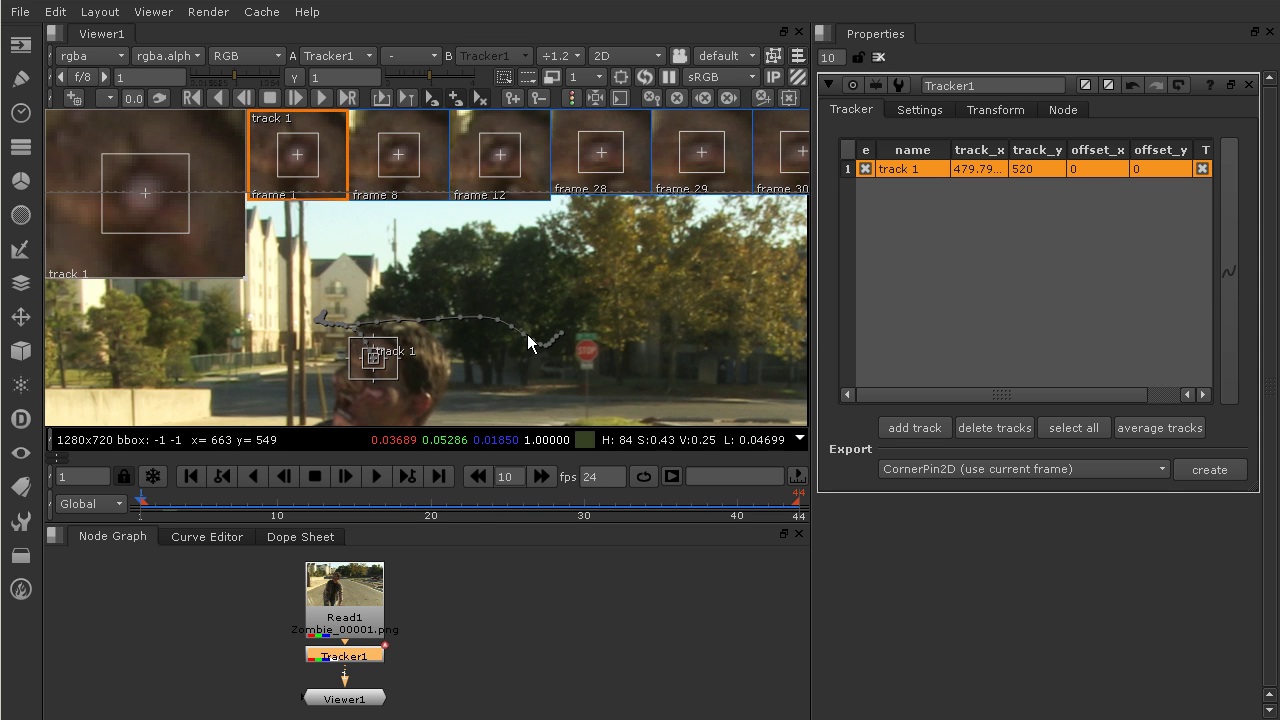
scroll(528, 339, "down", 4)
middle_click_drag(528, 339, 579, 294)
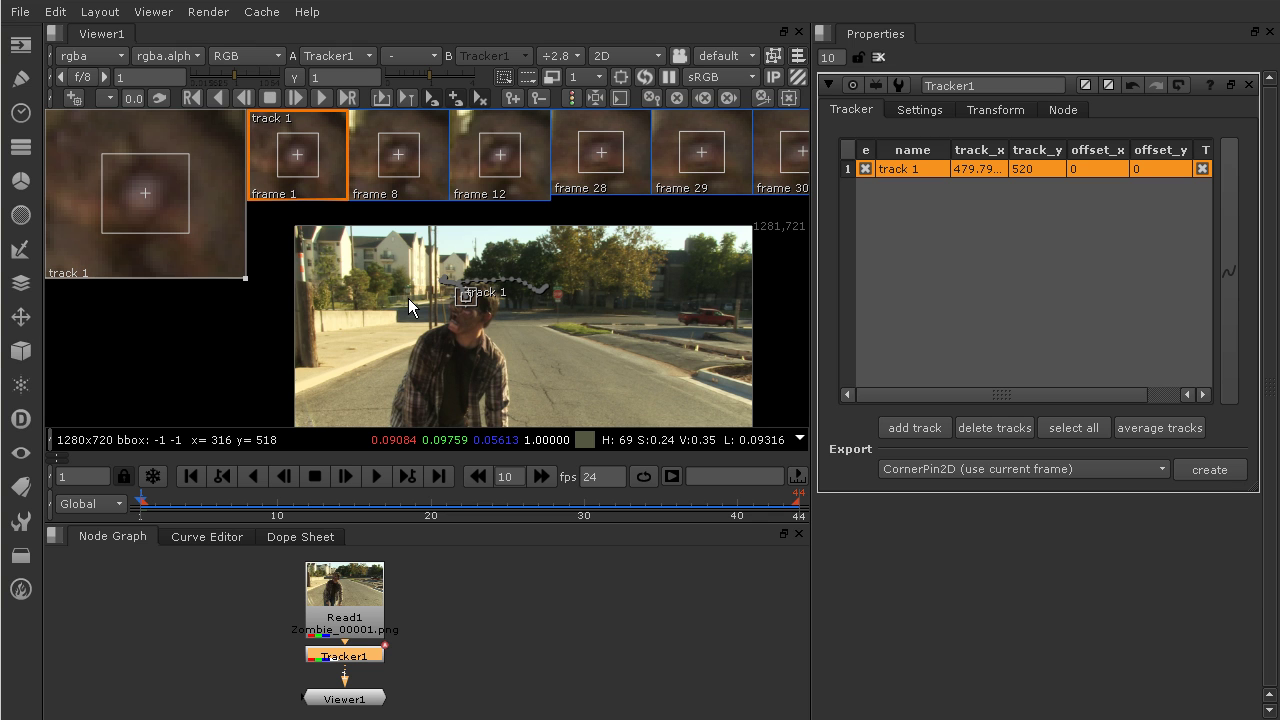
scroll(488, 296, "up", 5)
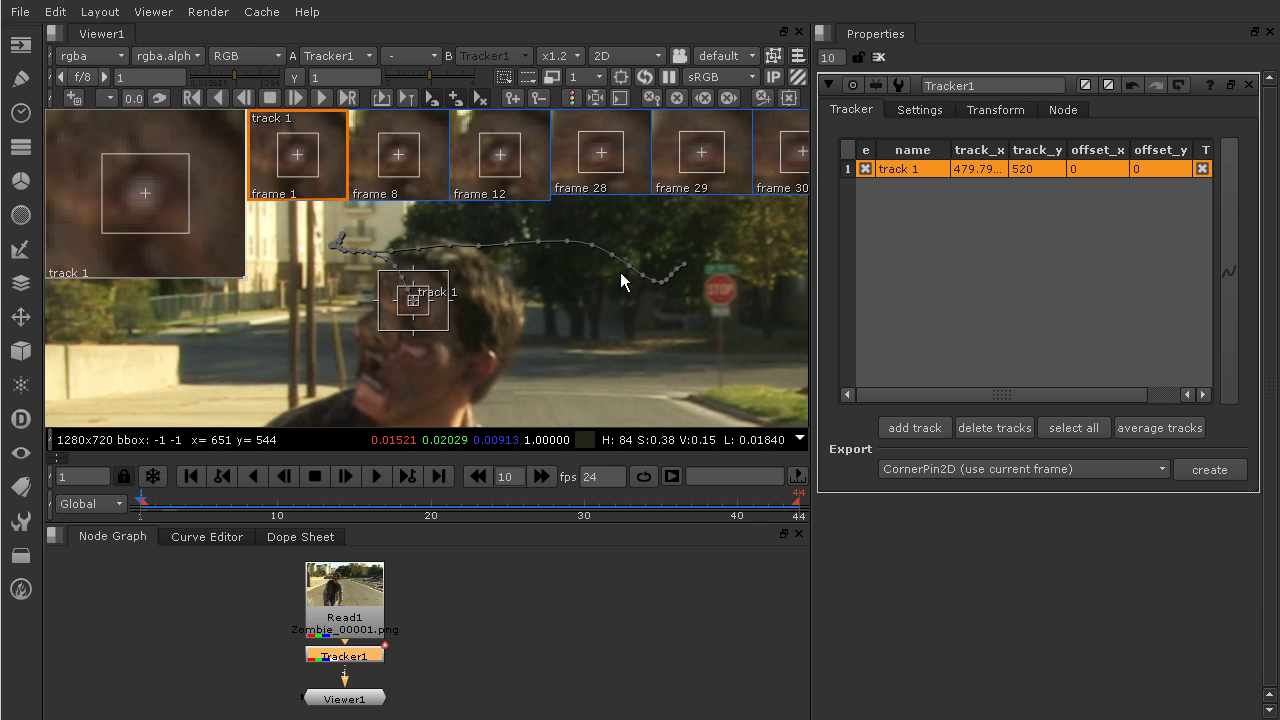